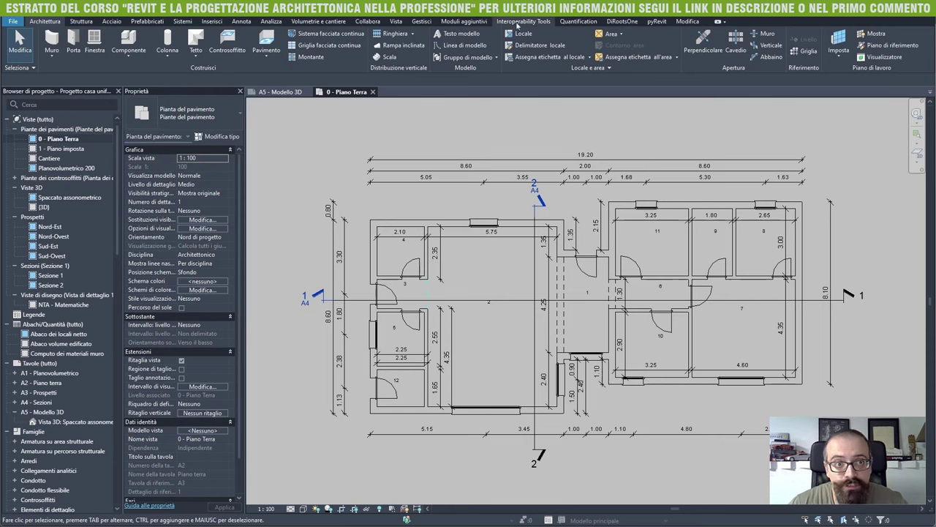
Step: Create a new Area complessiva area plan for level 0 - Piano Terra
{"action": "left_click", "coordinate": [613, 34]}
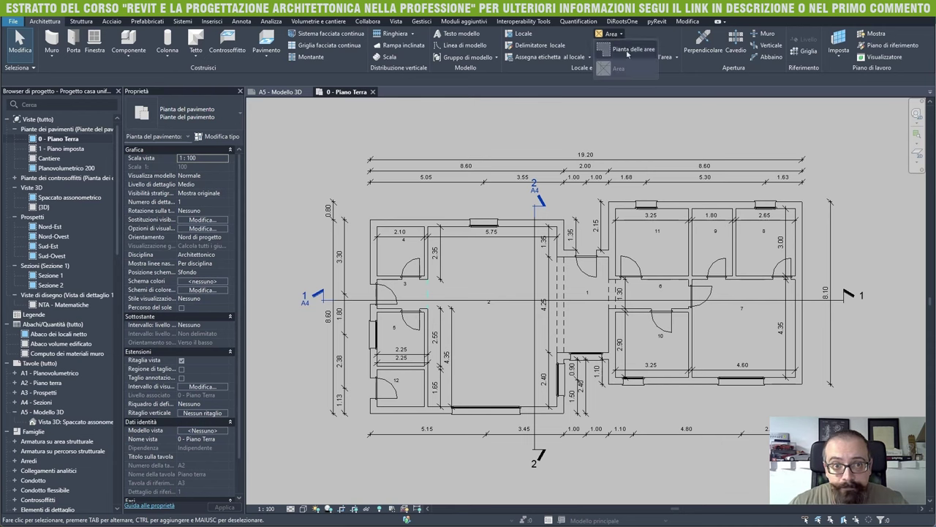
{"action": "left_click", "coordinate": [632, 49]}
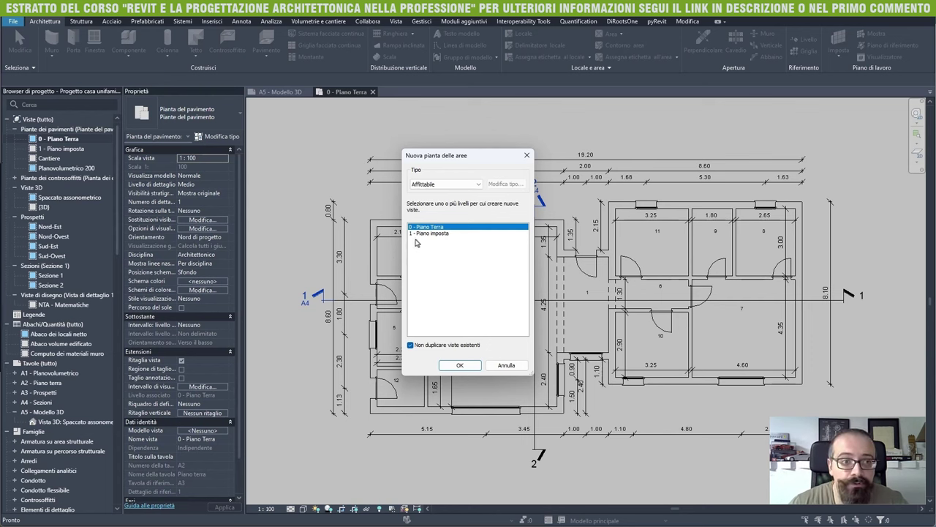
{"action": "left_click", "coordinate": [444, 186]}
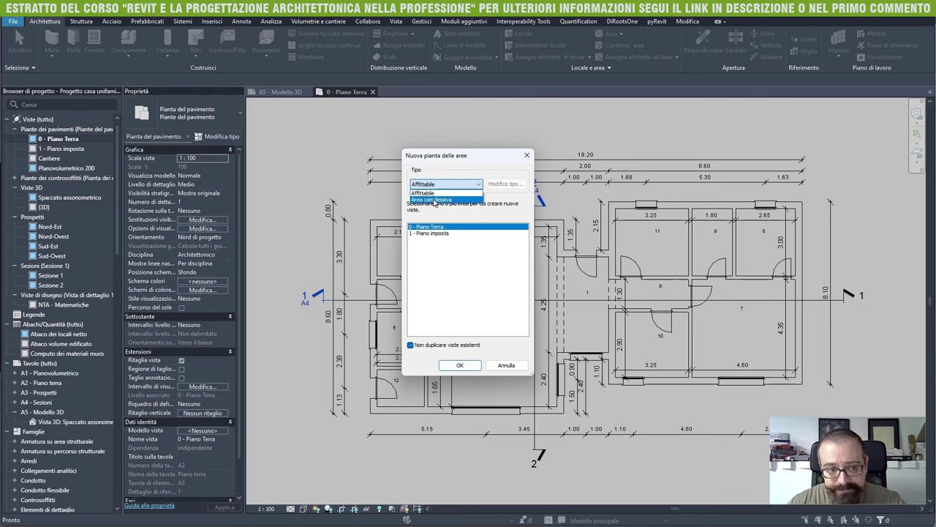
{"action": "left_click", "coordinate": [433, 200]}
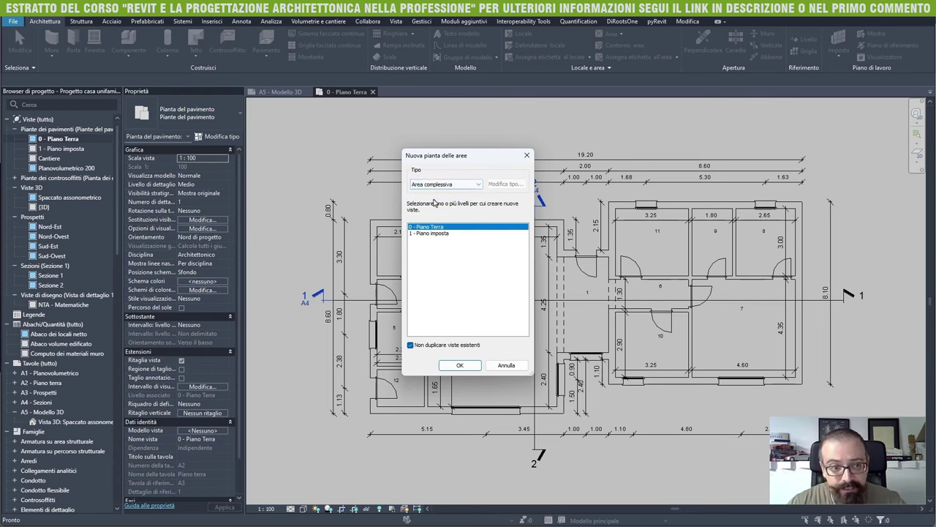
{"action": "left_click", "coordinate": [459, 366]}
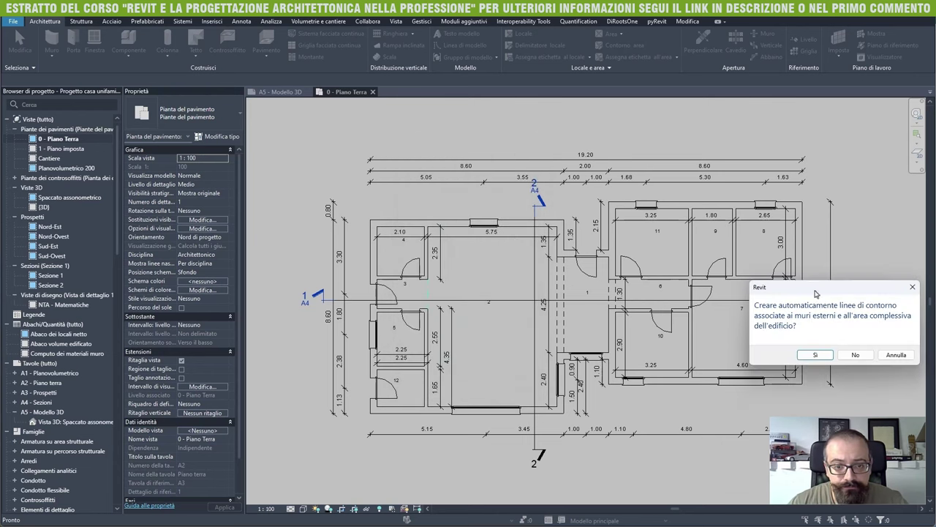
Step: Accept automatic boundary lines on the exterior walls, giving a 153.32 m² gross area
{"action": "left_click_drag", "start_coordinate": [812, 276], "coordinate": [559, 212]}
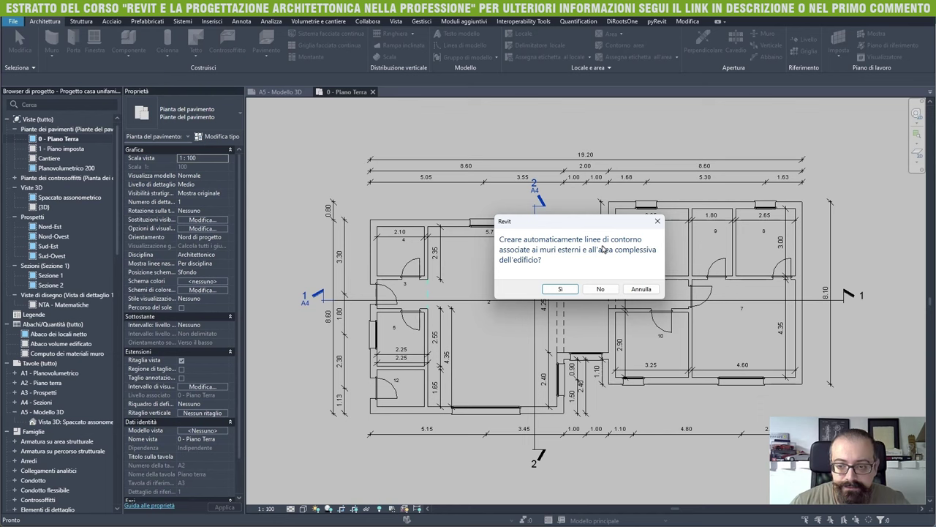
{"action": "left_click", "coordinate": [557, 288]}
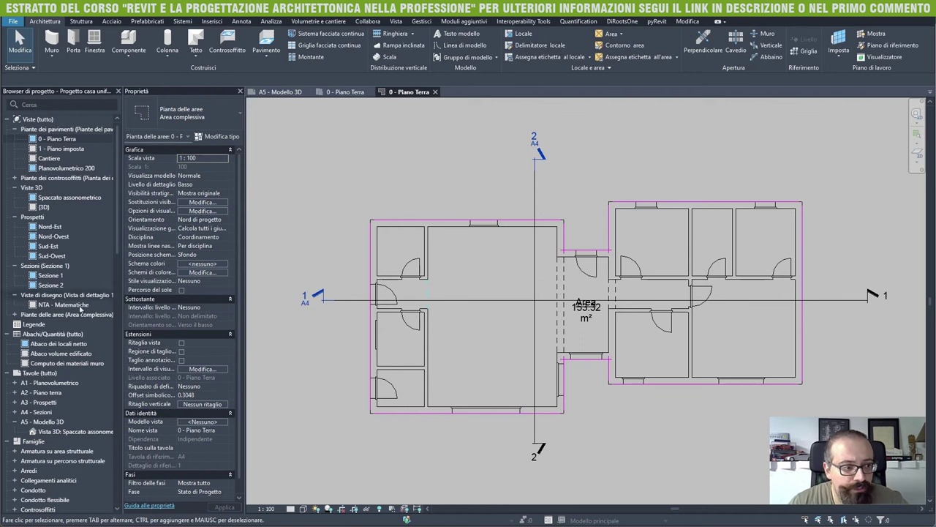
Step: Hide the whole section-marker category in the 0 - Piano Terra area plan view
{"action": "left_click", "coordinate": [14, 315]}
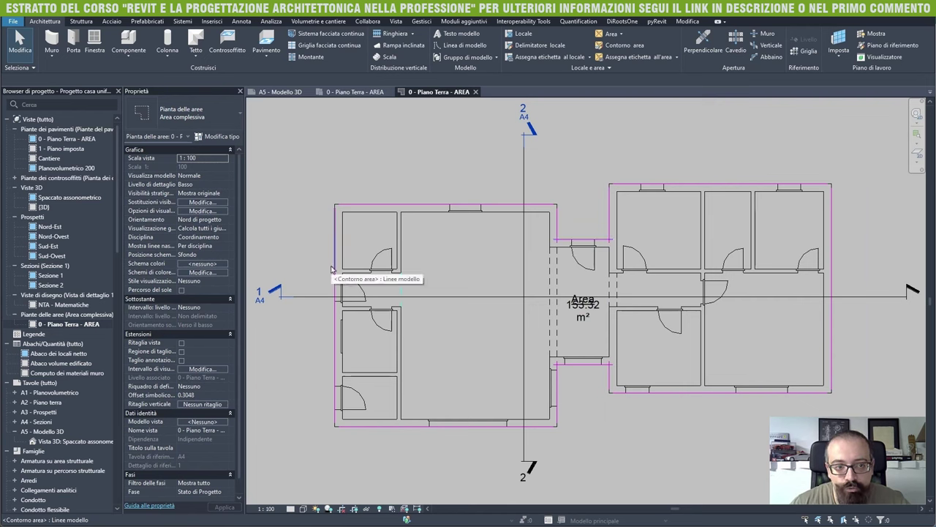
{"action": "left_click", "coordinate": [524, 337]}
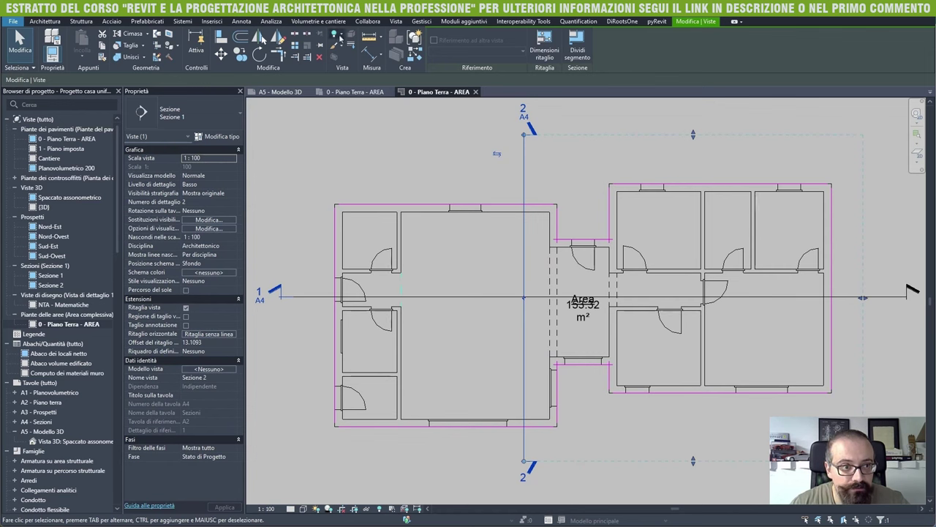
{"action": "left_click", "coordinate": [335, 36]}
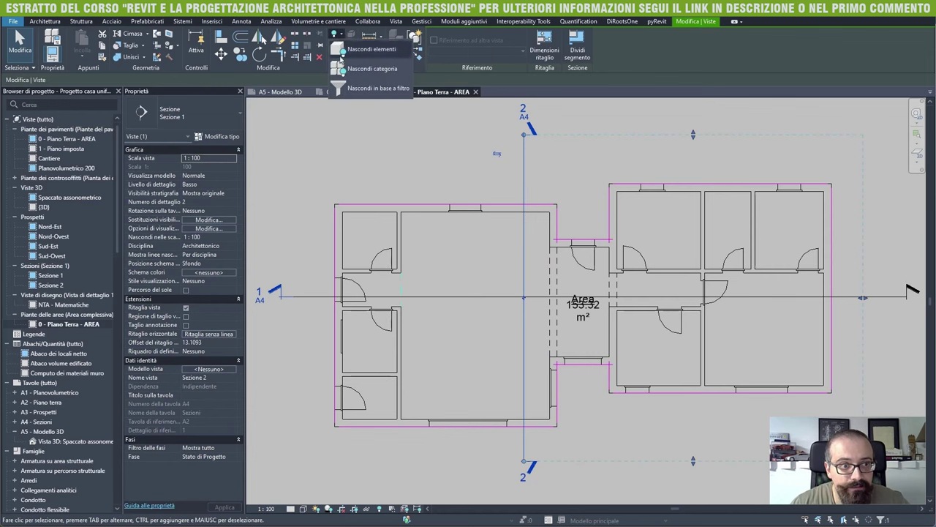
{"action": "left_click", "coordinate": [369, 69]}
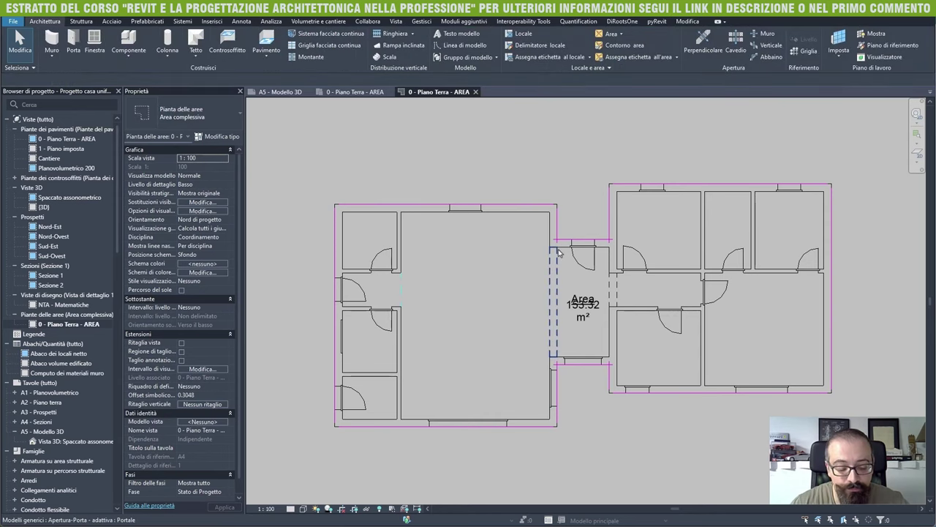
Step: Turn off the Sezioni annotation category in the view's visibility/graphics settings (VV)
{"action": "key", "text": "v"}
{"action": "key", "text": "v"}
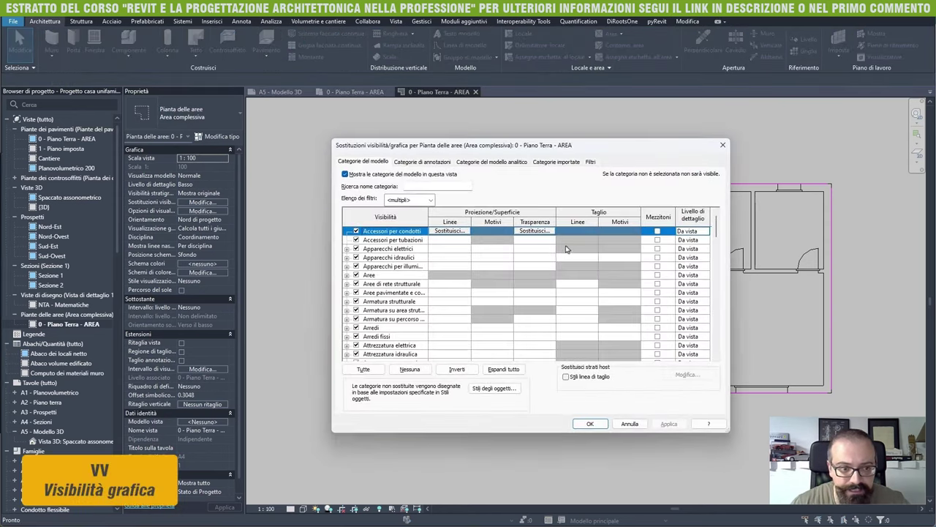
{"action": "left_click", "coordinate": [422, 162]}
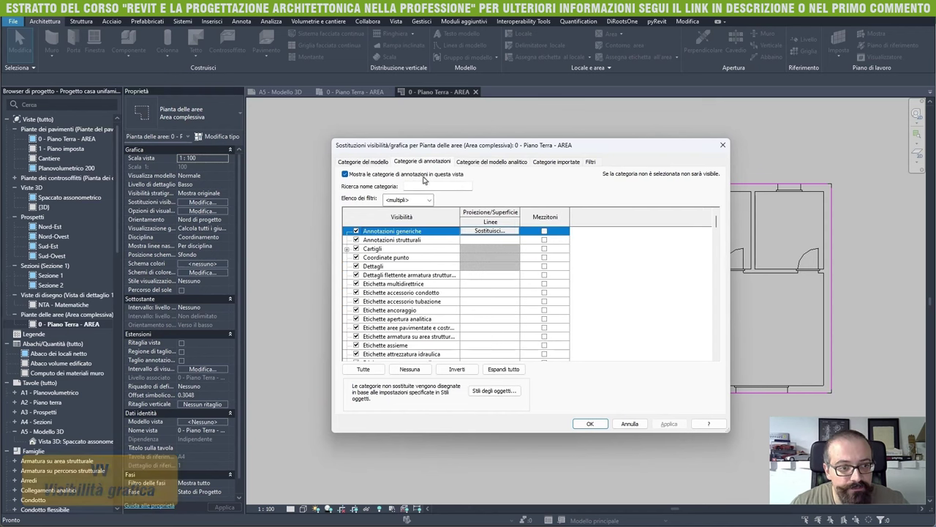
{"action": "left_click", "coordinate": [408, 267]}
{"action": "key", "text": "s"}
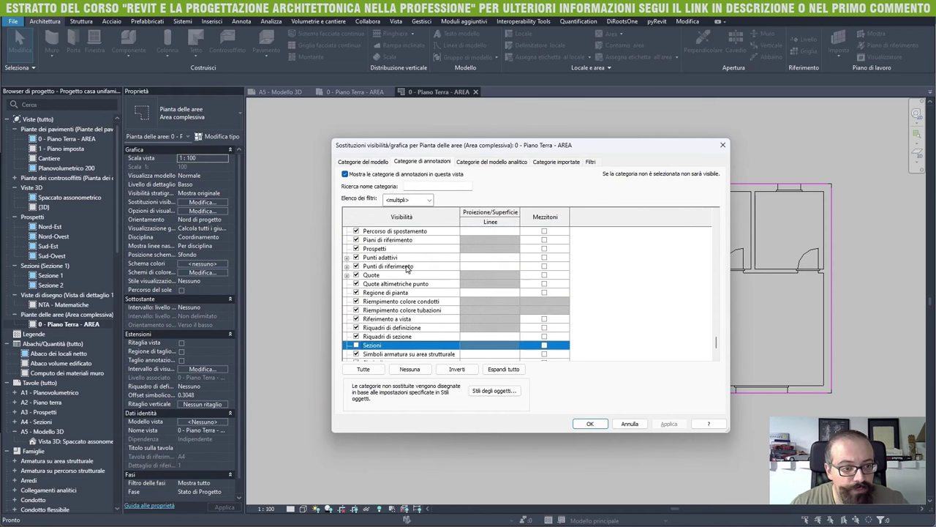
{"action": "left_click", "coordinate": [356, 345]}
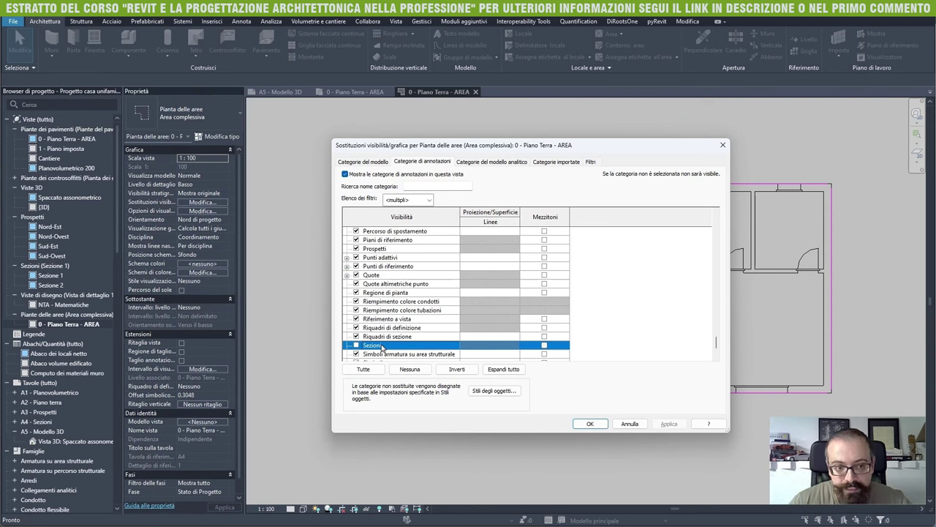
{"action": "left_click", "coordinate": [589, 423]}
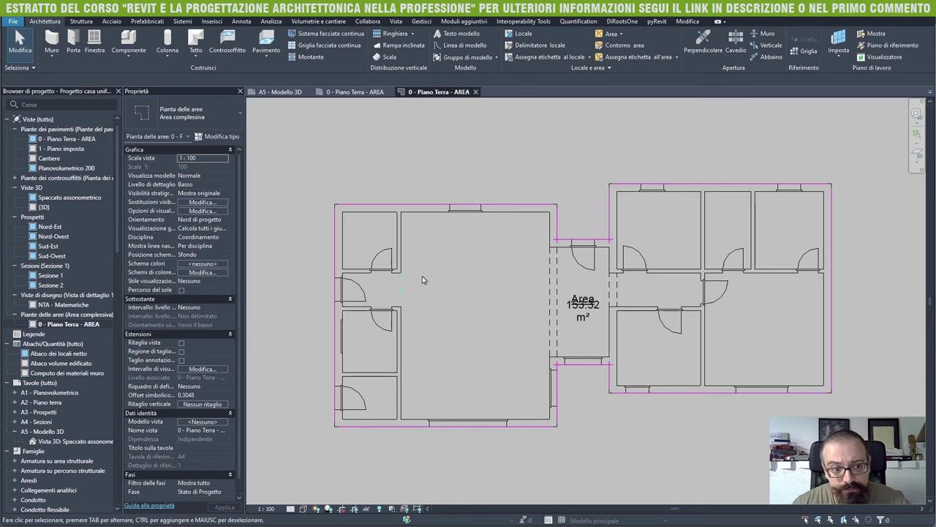
Step: Add a boundary on the left interior wall, extended to the top wall, reducing the area to 132.04 m²
{"action": "left_click", "coordinate": [625, 47]}
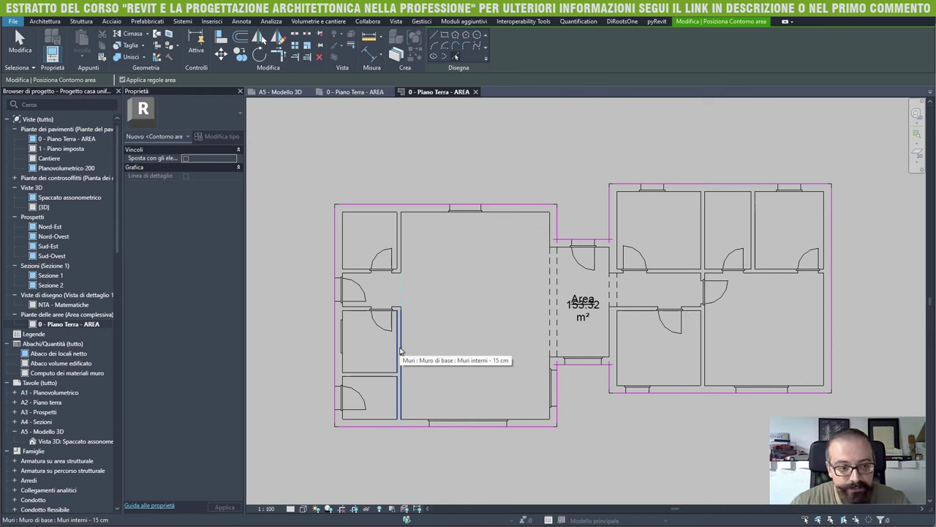
{"action": "left_click", "coordinate": [400, 352]}
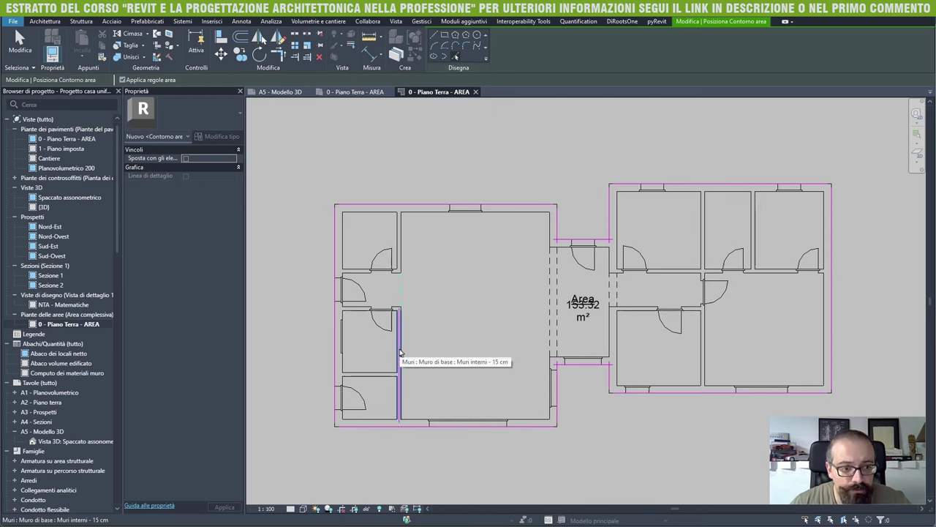
{"action": "key", "text": "Escape"}
{"action": "left_click", "coordinate": [400, 315]}
{"action": "left_click_drag", "start_coordinate": [400, 315], "coordinate": [398, 203]}
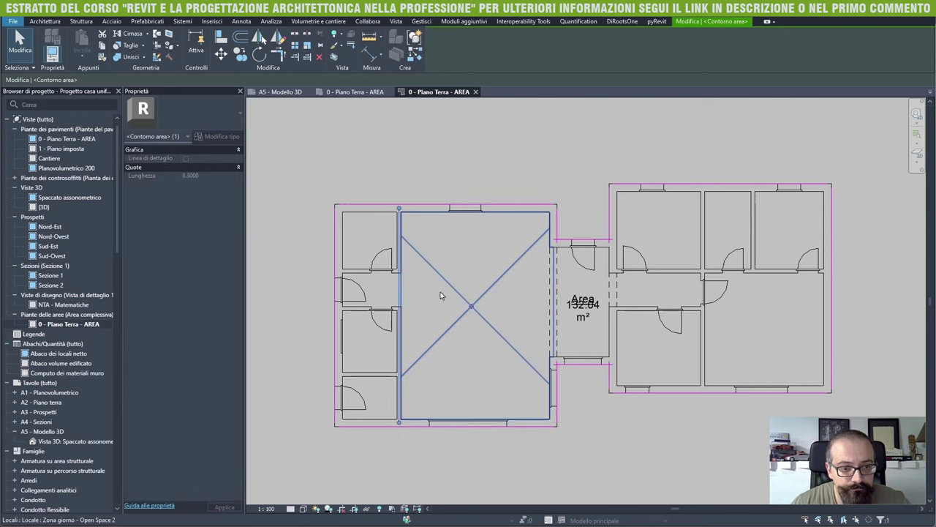
{"action": "key", "text": "Escape"}
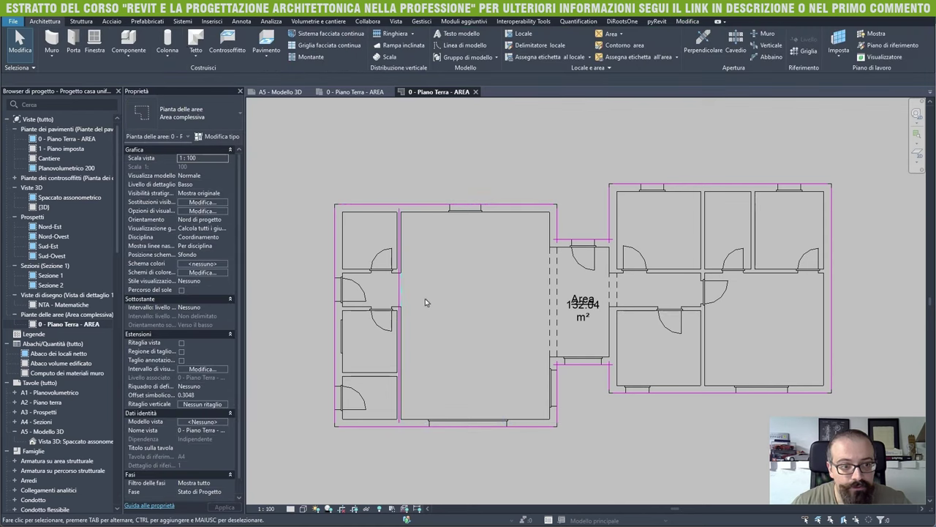
{"action": "left_click", "coordinate": [588, 304]}
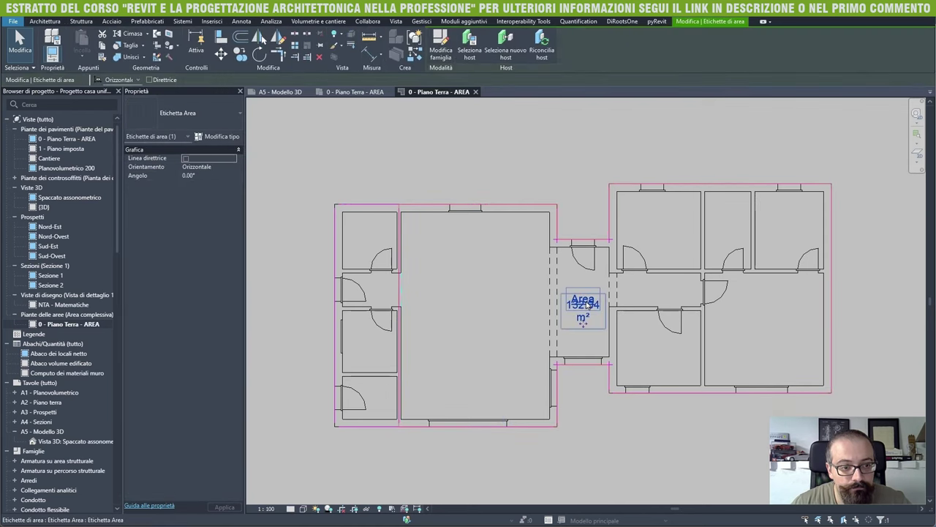
{"action": "key", "text": "Escape"}
Step: Hide the room separation lines category in the area plan view
{"action": "scroll", "coordinate": [403, 274], "scroll_direction": "up", "scroll_amount": 4}
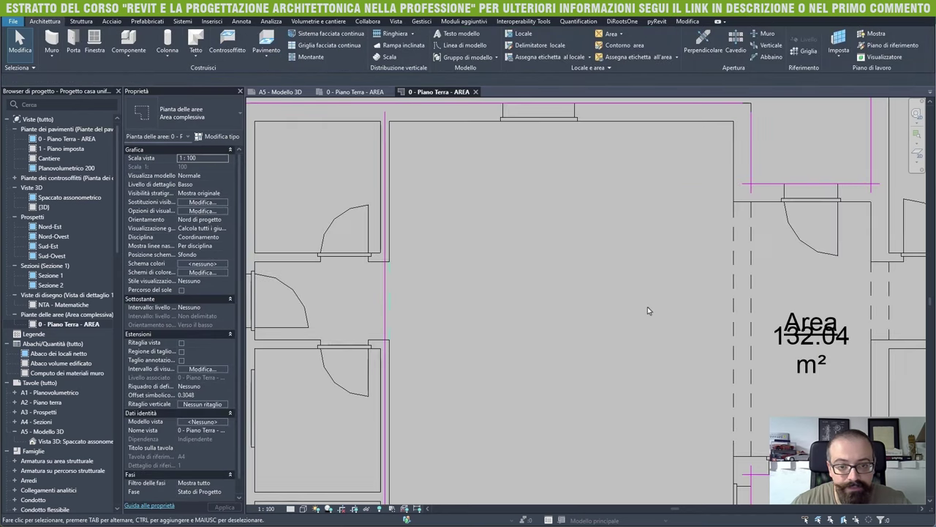
{"action": "scroll", "coordinate": [647, 307], "scroll_direction": "down", "scroll_amount": 3}
{"action": "scroll", "coordinate": [570, 293], "scroll_direction": "up", "scroll_amount": 4}
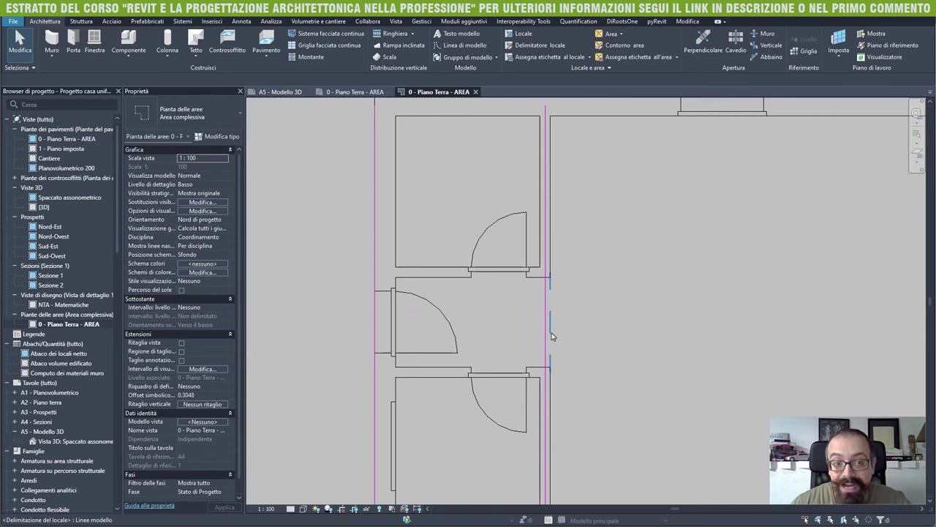
{"action": "left_click", "coordinate": [551, 345]}
{"action": "scroll", "coordinate": [702, 286], "scroll_direction": "down", "scroll_amount": 4}
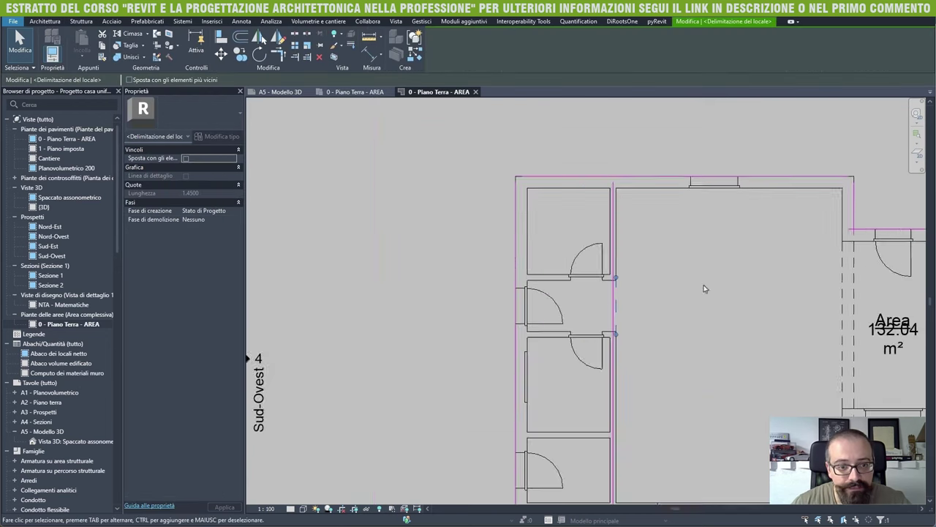
{"action": "left_click", "coordinate": [335, 34]}
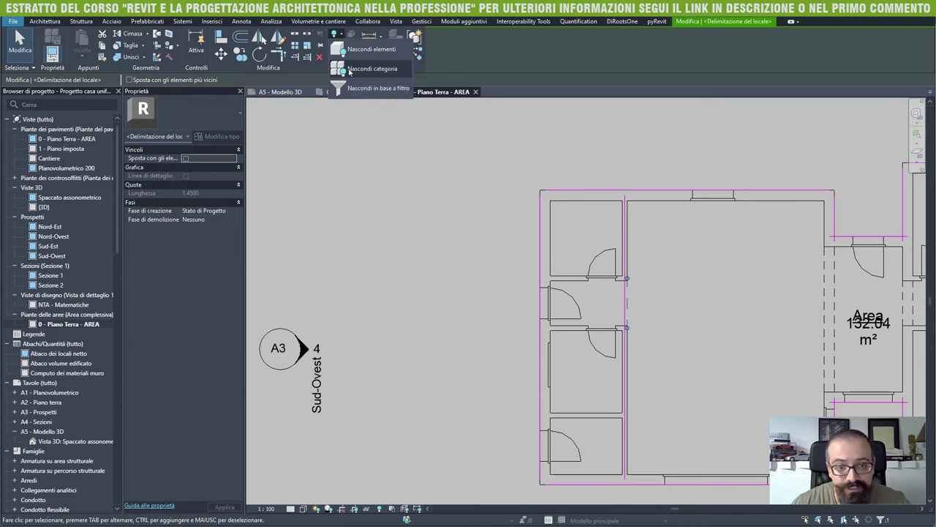
{"action": "left_click", "coordinate": [350, 70]}
Step: Check the area reads 132.035 m² with a 55.20 m perimeter, then deselect it
{"action": "middle_click_drag", "start_coordinate": [729, 356], "coordinate": [526, 335]}
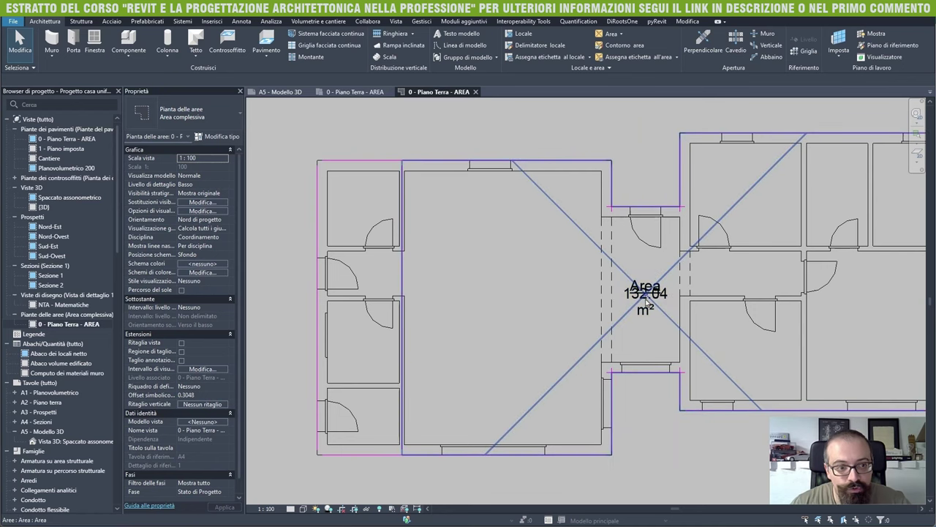
{"action": "left_click", "coordinate": [403, 256]}
{"action": "scroll", "coordinate": [406, 253], "scroll_direction": "up", "scroll_amount": 4}
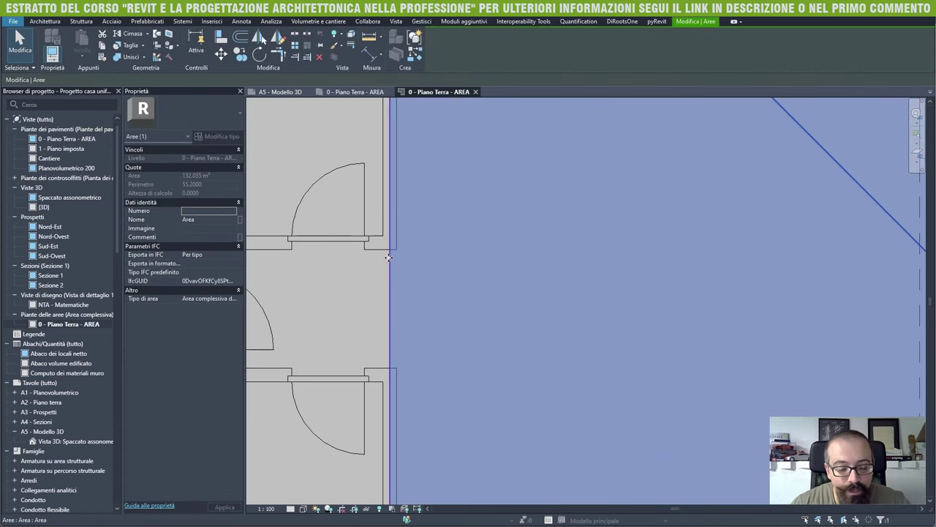
{"action": "key", "text": "Escape"}
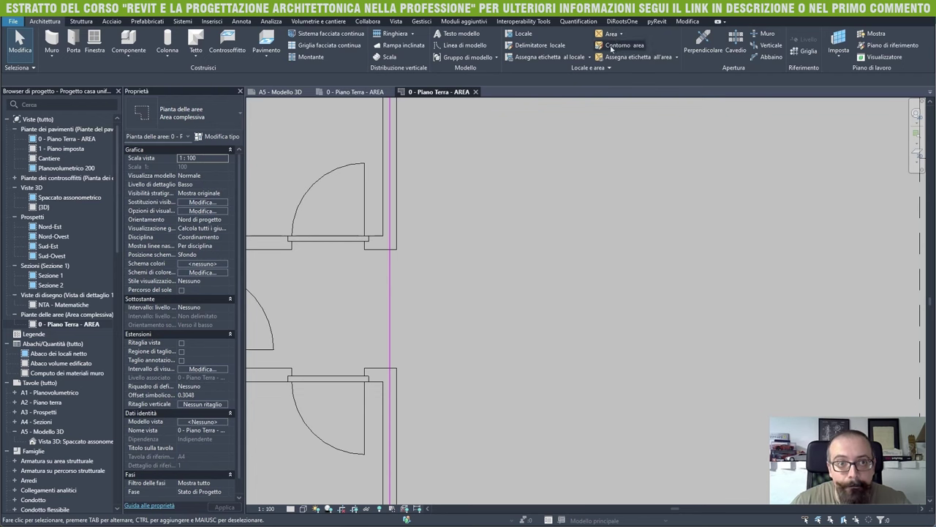
Step: Pick the entrance wall and the central vertical wall as new area boundaries
{"action": "left_click", "coordinate": [621, 48]}
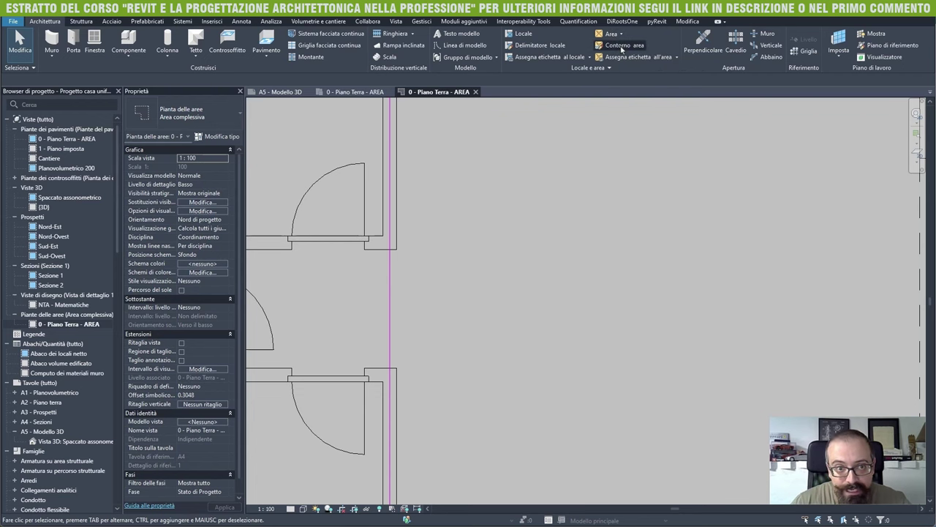
{"action": "scroll", "coordinate": [583, 184], "scroll_direction": "down", "scroll_amount": 2}
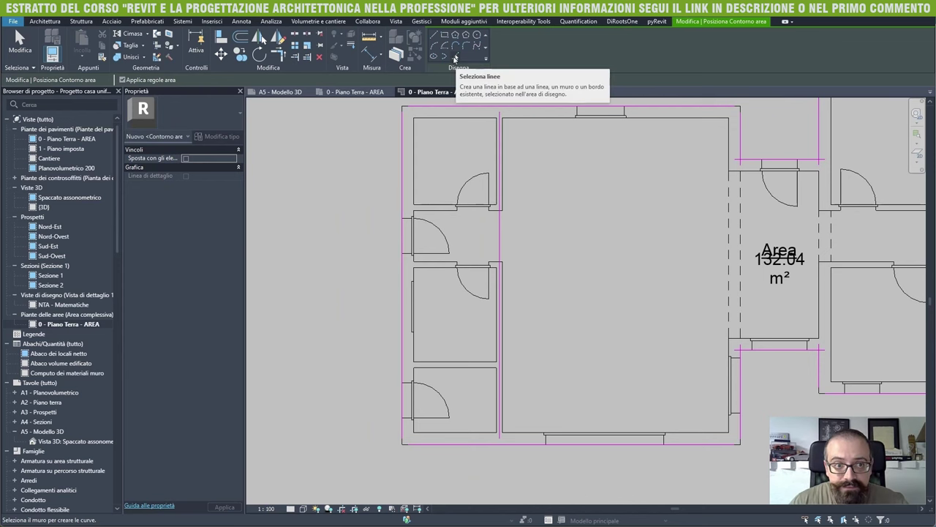
{"action": "left_click", "coordinate": [454, 58]}
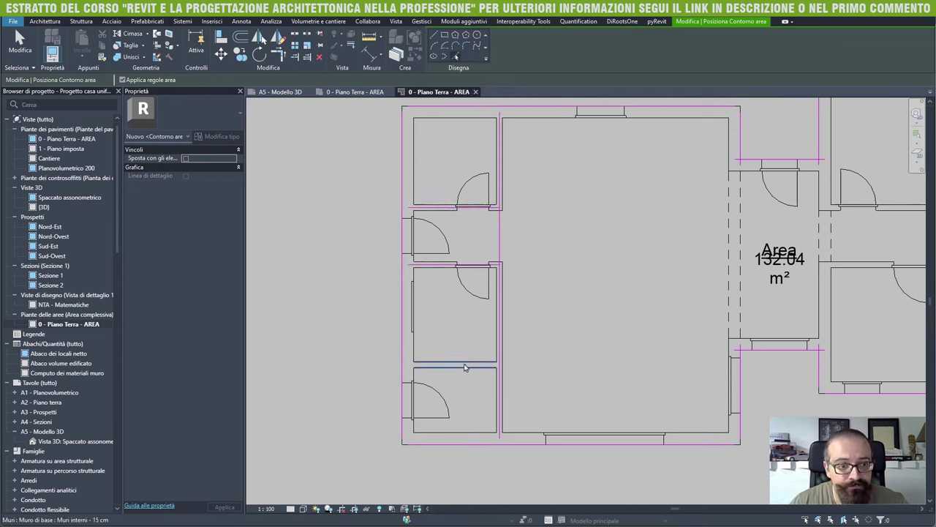
{"action": "scroll", "coordinate": [668, 330], "scroll_direction": "down", "scroll_amount": 2}
{"action": "middle_click_drag", "start_coordinate": [669, 330], "coordinate": [498, 356]}
{"action": "left_click", "coordinate": [488, 355]}
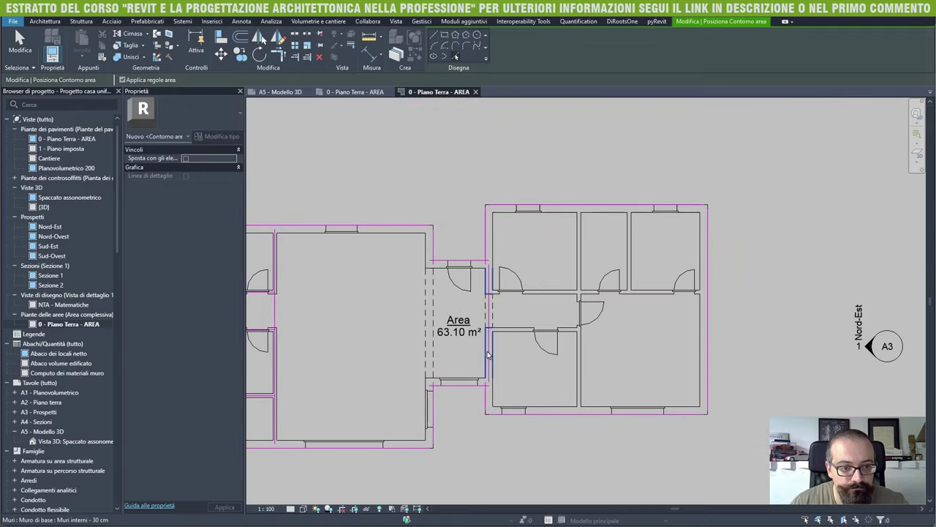
{"action": "left_click", "coordinate": [579, 316]}
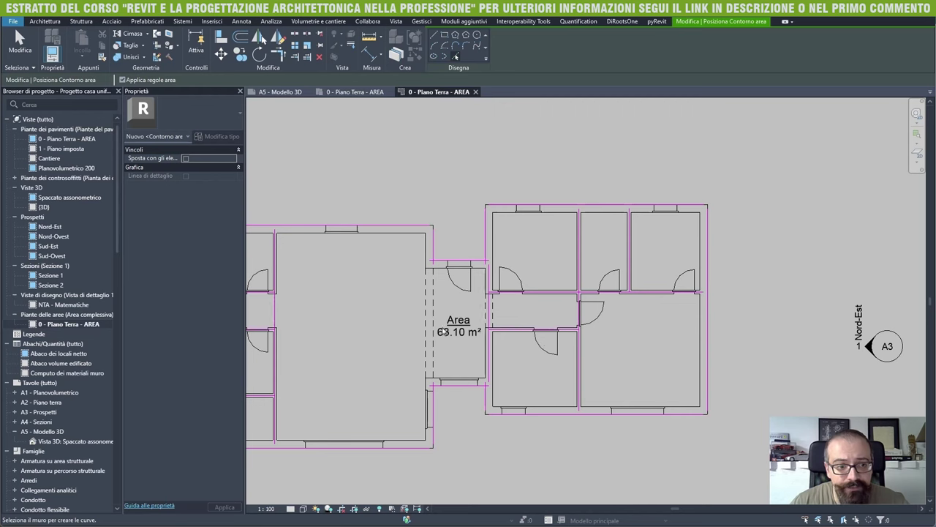
{"action": "scroll", "coordinate": [413, 363], "scroll_direction": "up", "scroll_amount": 2}
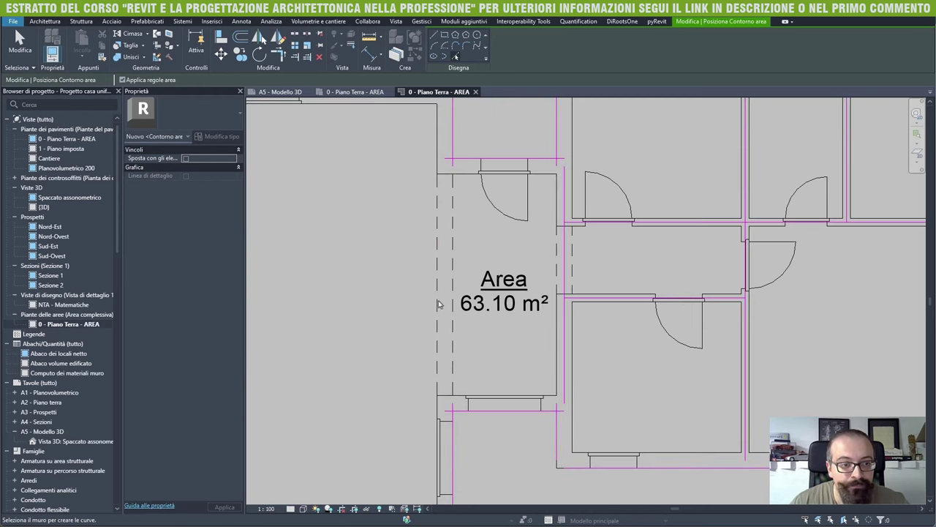
{"action": "key", "text": "Escape"}
Step: Check the new boundary and the 11.16 m² entrance area, then clear the selection
{"action": "left_click", "coordinate": [443, 169]}
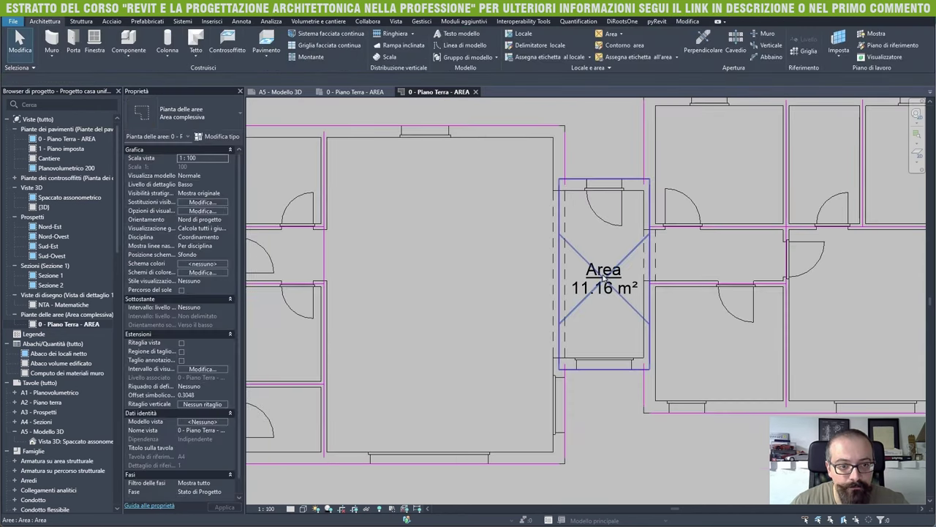
{"action": "left_click", "coordinate": [605, 276]}
{"action": "key", "text": "Escape"}
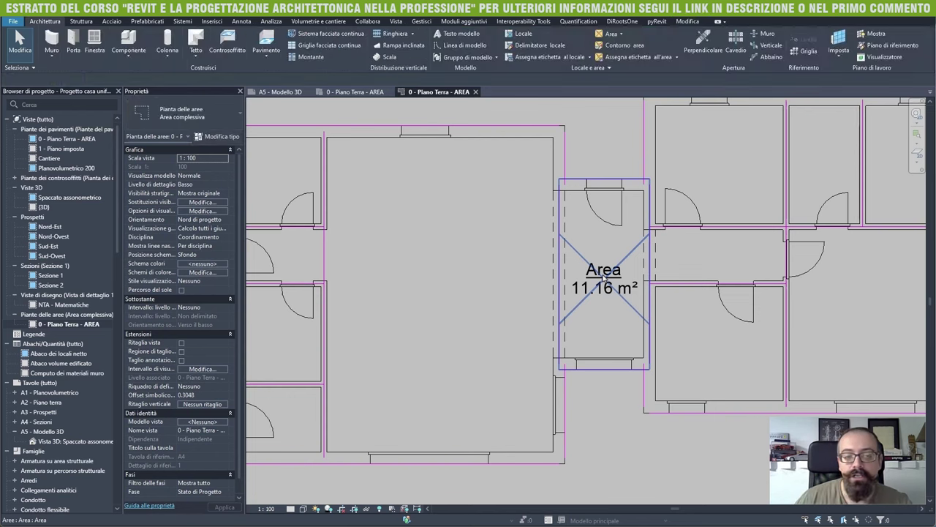
{"action": "scroll", "coordinate": [604, 280], "scroll_direction": "down", "scroll_amount": 2}
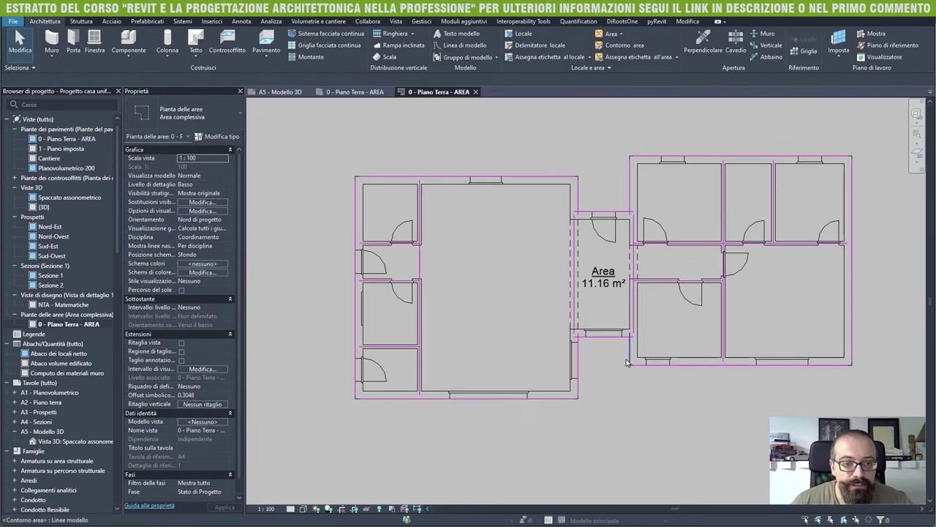
Step: Place an area in each of the five ground-floor rooms
{"action": "left_click", "coordinate": [624, 57]}
{"action": "key", "text": "Escape"}
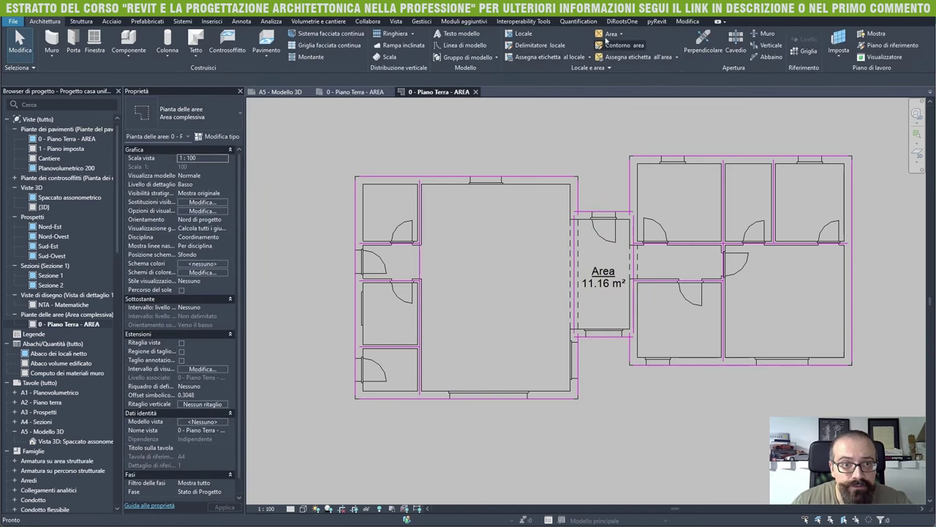
{"action": "left_click", "coordinate": [612, 34]}
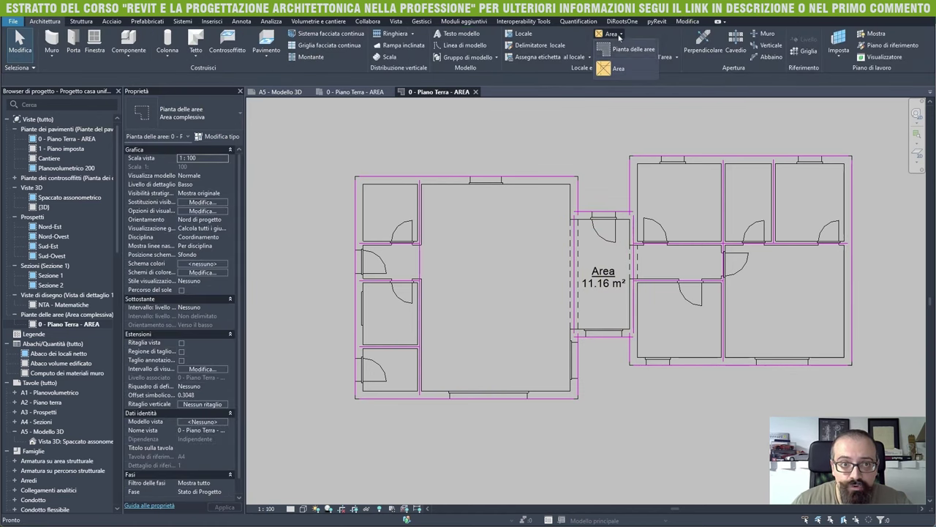
{"action": "left_click", "coordinate": [614, 68]}
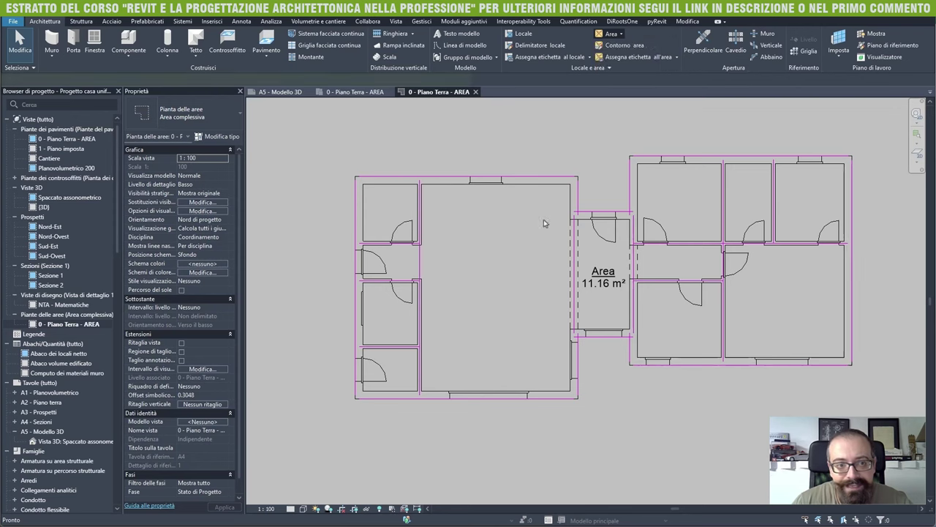
{"action": "left_click", "coordinate": [497, 277]}
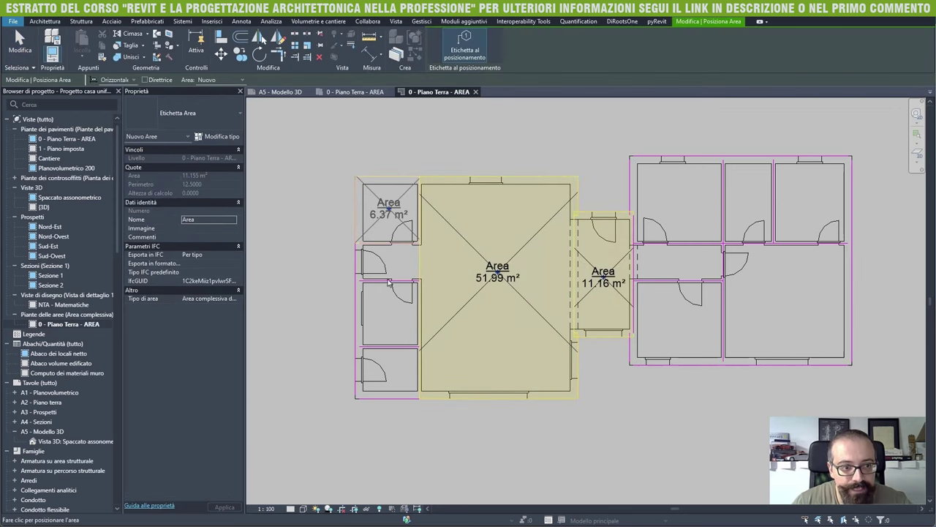
{"action": "left_click", "coordinate": [389, 213]}
{"action": "left_click", "coordinate": [388, 263]}
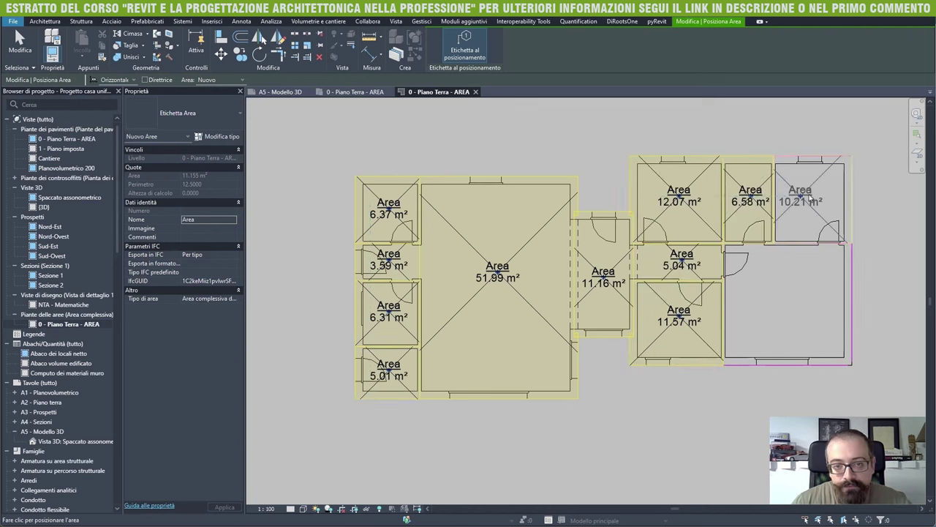
{"action": "left_click", "coordinate": [809, 195]}
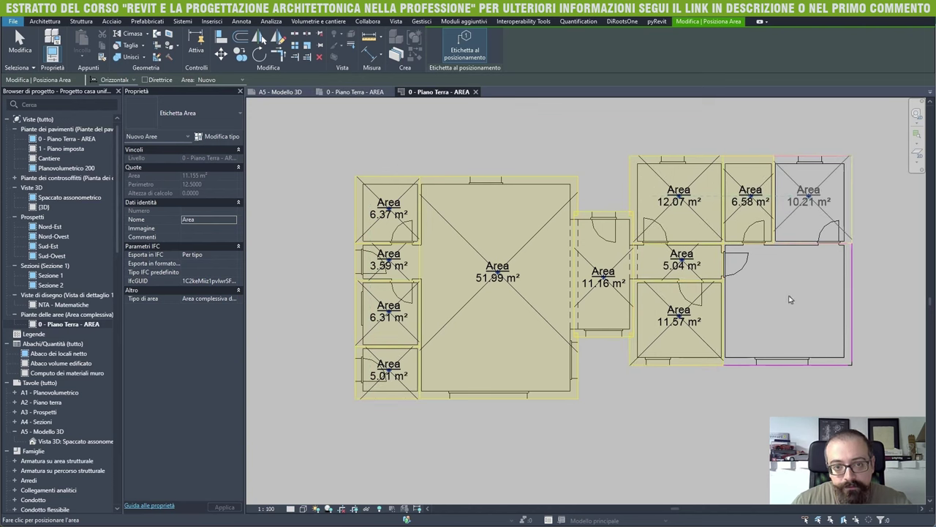
{"action": "left_click", "coordinate": [788, 301]}
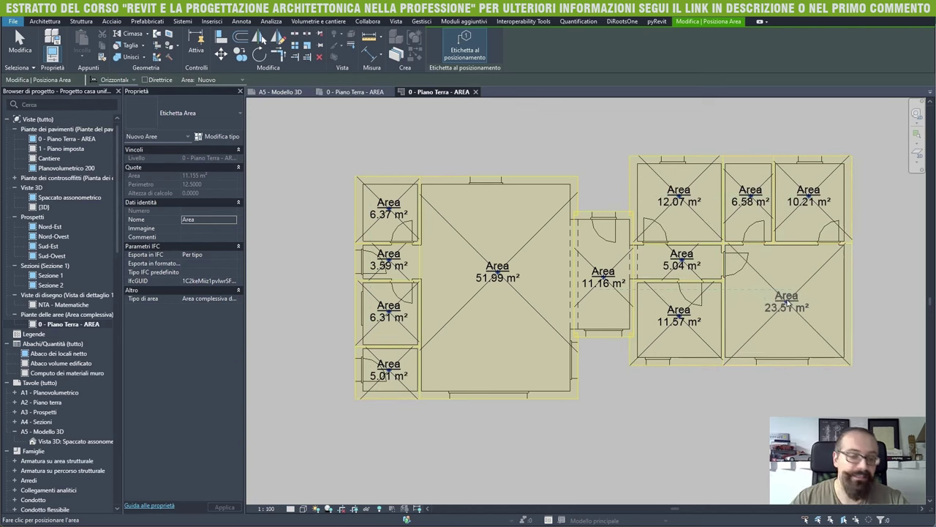
Step: Finish placing areas and bring up the Abachi/Quantità schedule options
{"action": "key", "text": "Escape"}
{"action": "key", "text": "Escape"}
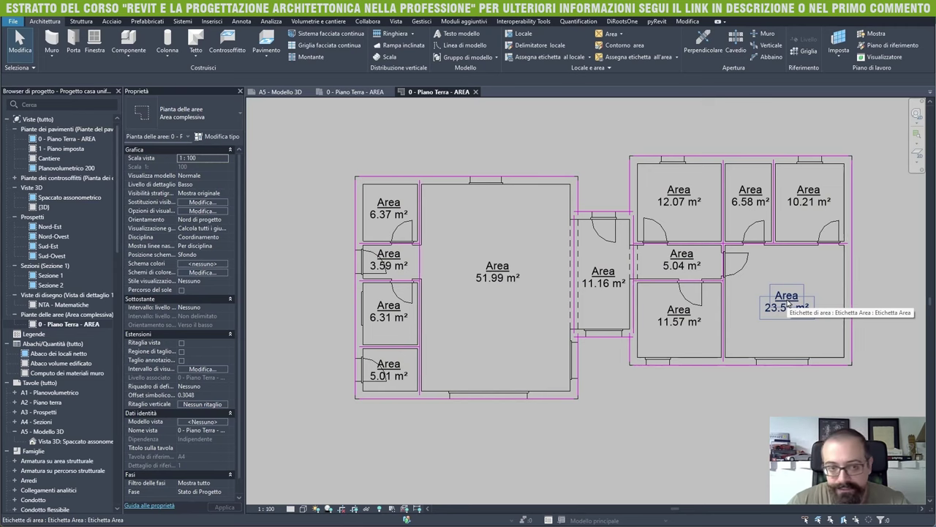
{"action": "scroll", "coordinate": [788, 303], "scroll_direction": "up", "scroll_amount": 2}
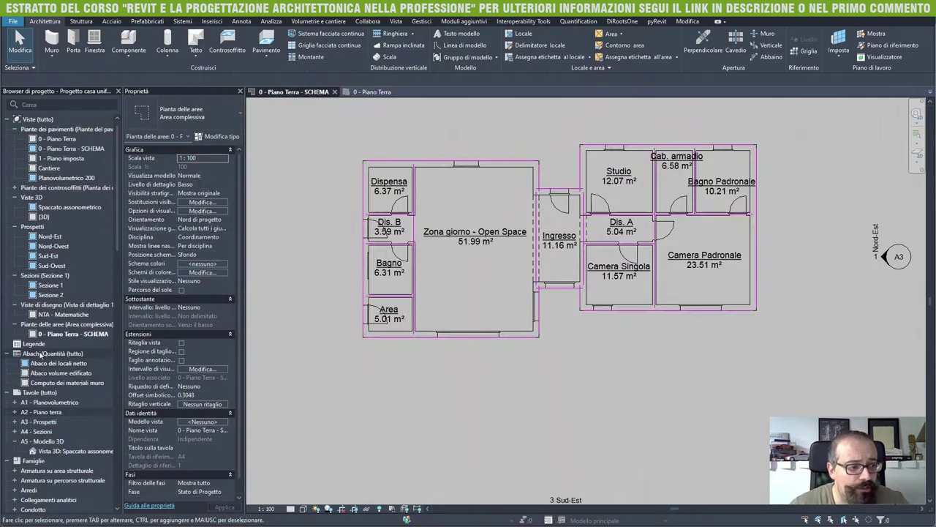
{"action": "right_click", "coordinate": [40, 353]}
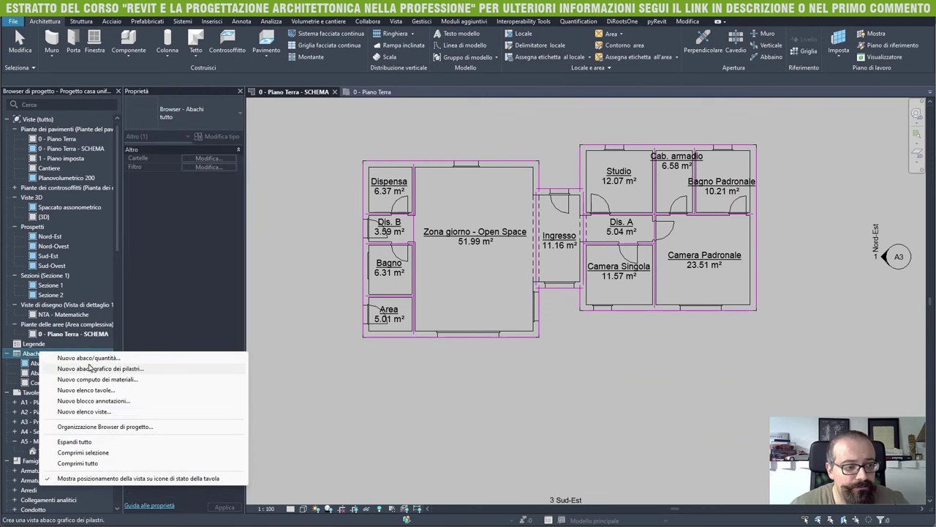
Step: Create a new Aree (Area complessiva) schedule named Abaco aree lorde
{"action": "left_click", "coordinate": [89, 359]}
{"action": "left_click", "coordinate": [354, 267]}
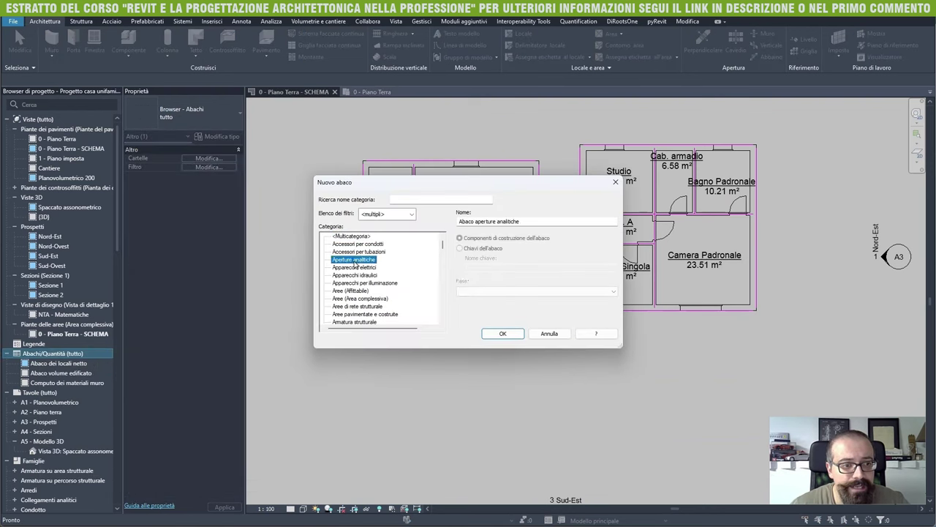
{"action": "left_click", "coordinate": [351, 291]}
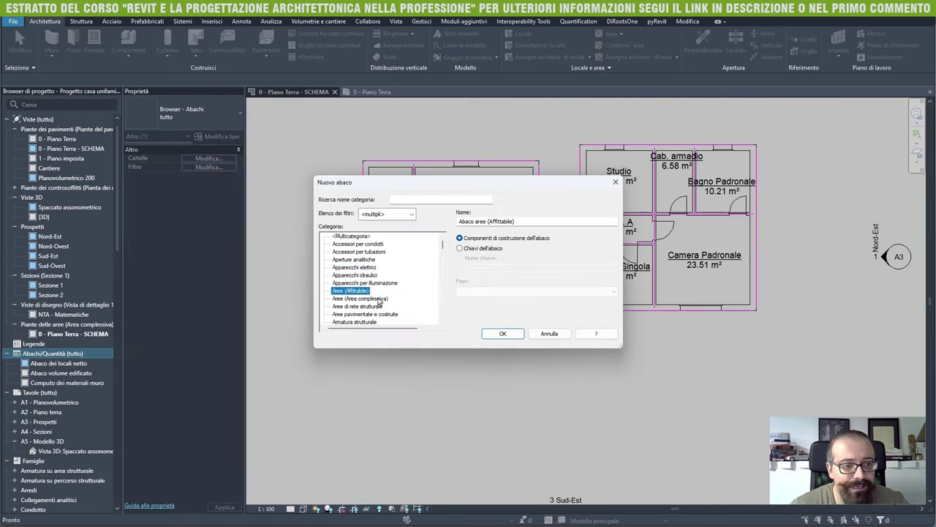
{"action": "left_click", "coordinate": [352, 299]}
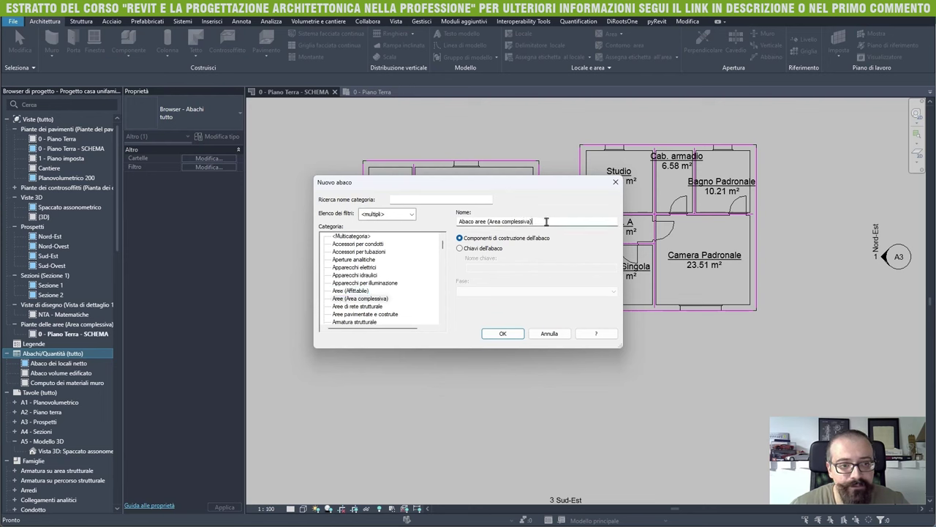
{"action": "left_click_drag", "start_coordinate": [545, 221], "coordinate": [487, 222]}
{"action": "type", "text": "lorde"}
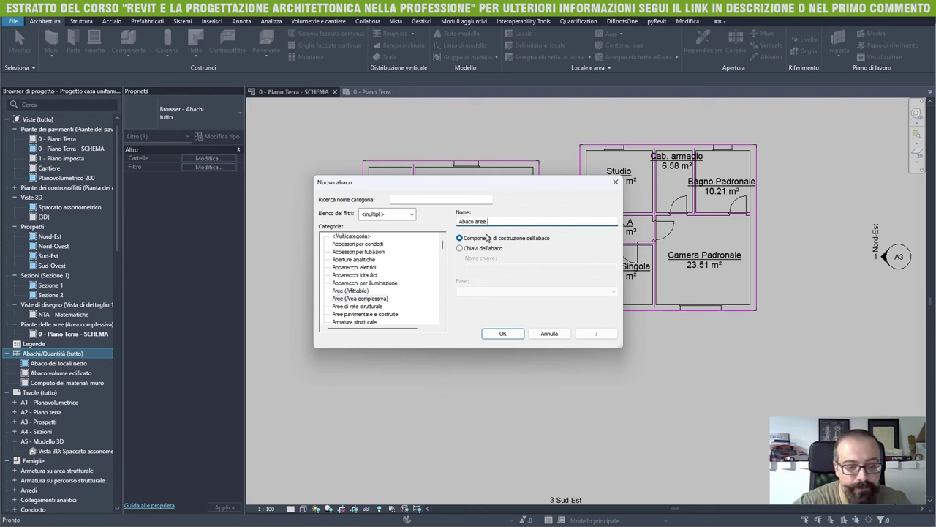
{"action": "left_click", "coordinate": [503, 334]}
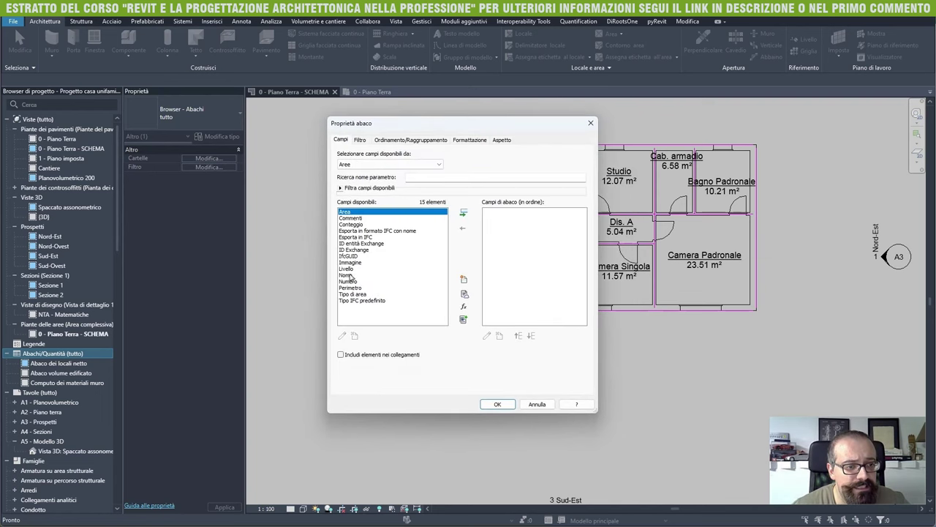
Step: Add the Nome, Numero and Area fields to the schedule and confirm it
{"action": "left_click", "coordinate": [350, 275]}
{"action": "double_click", "coordinate": [351, 275]}
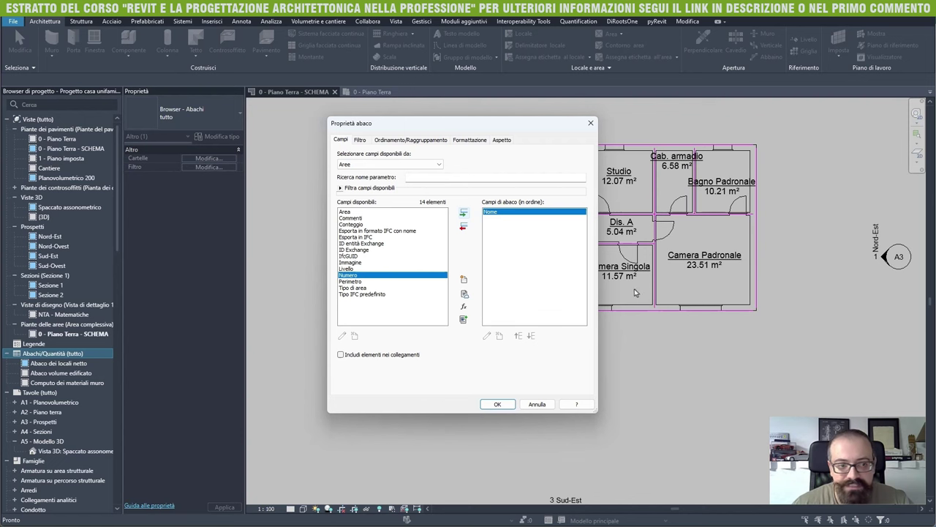
{"action": "left_click", "coordinate": [463, 213]}
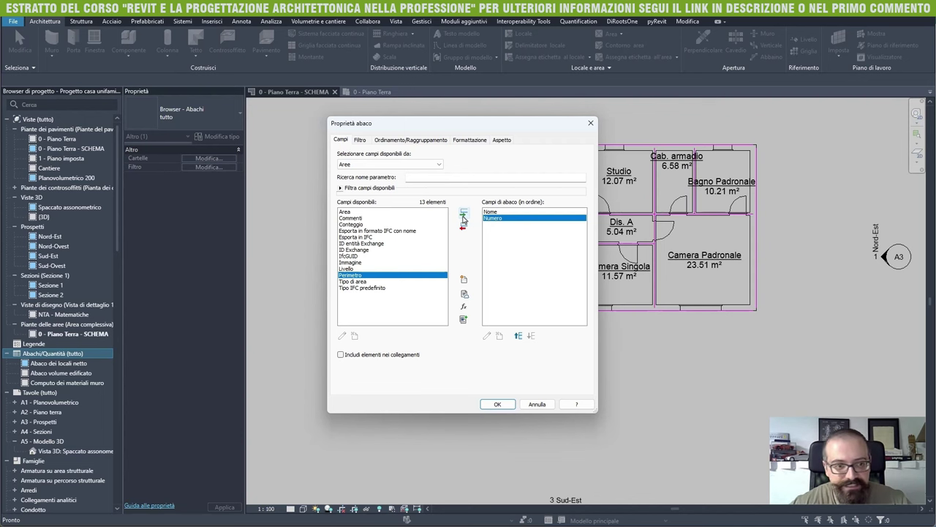
{"action": "mouse_move", "coordinate": [352, 278]}
{"action": "left_click", "coordinate": [347, 211]}
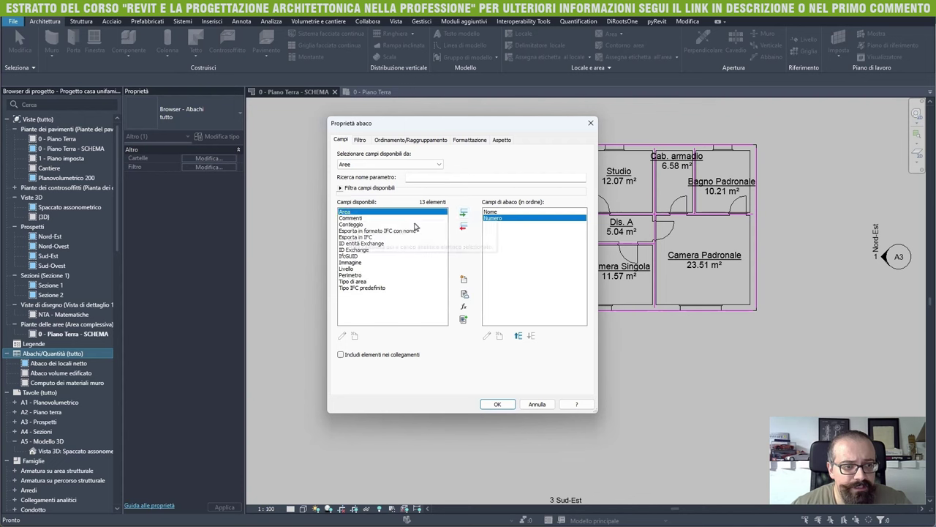
{"action": "left_click", "coordinate": [463, 212]}
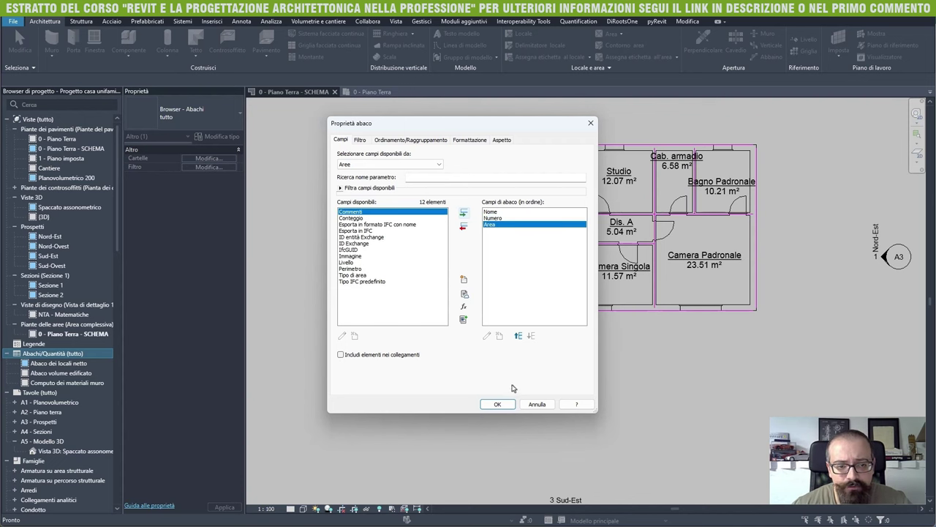
{"action": "left_click", "coordinate": [498, 405]}
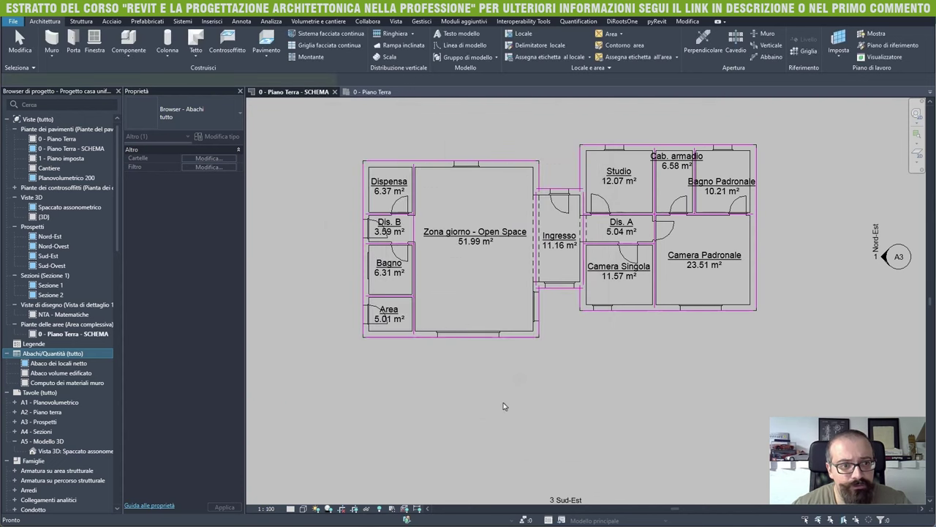
Step: Move Numero ahead of Nome in the schedule fields, widen the Nome column, and open Abaco dei locali netto
{"action": "scroll", "coordinate": [352, 183], "scroll_direction": "up", "scroll_amount": 5, "text": "ctrl"}
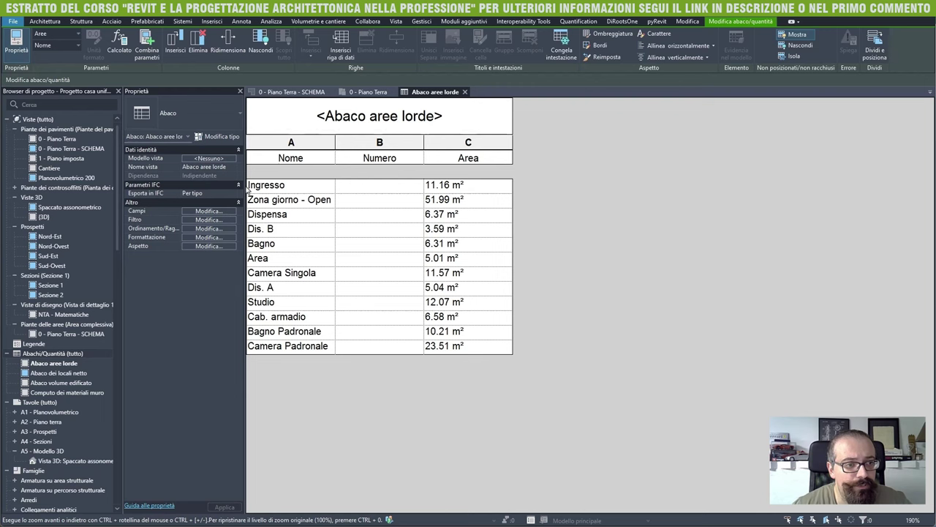
{"action": "left_click", "coordinate": [208, 212]}
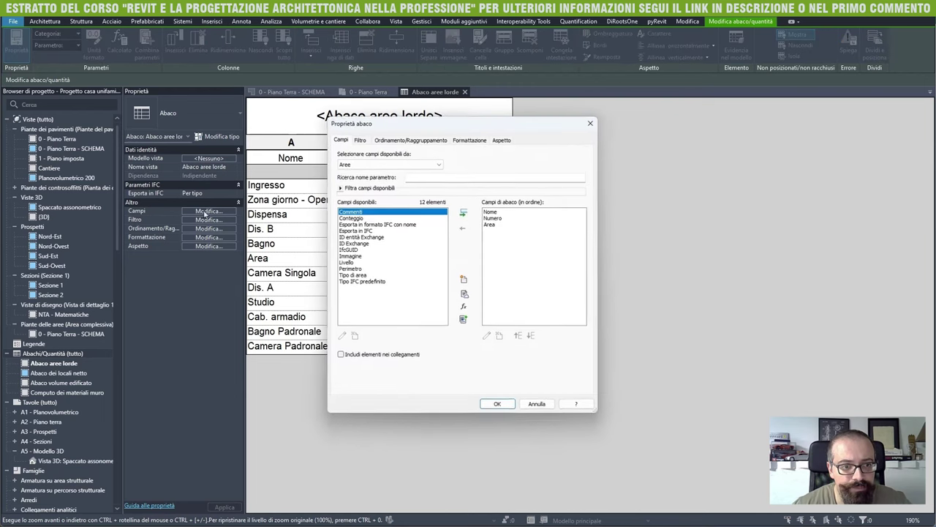
{"action": "left_click", "coordinate": [502, 214]}
{"action": "left_click", "coordinate": [503, 217]}
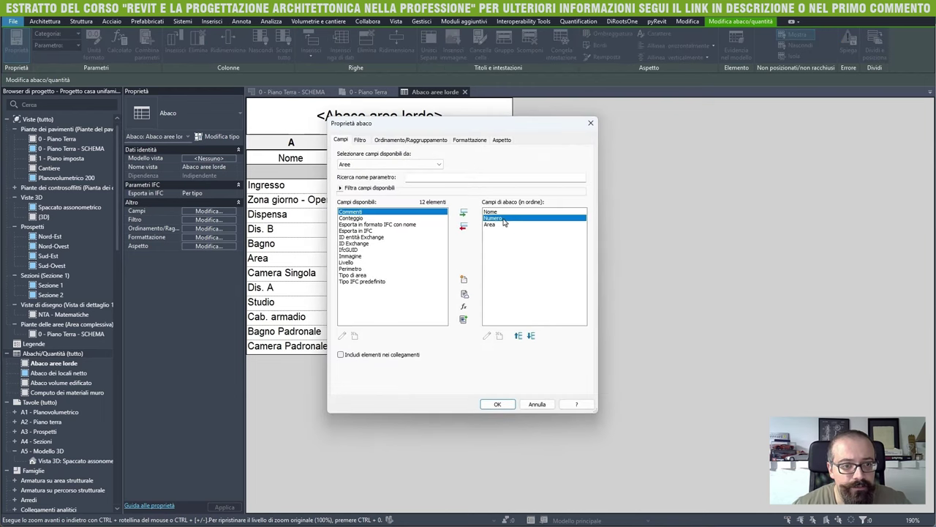
{"action": "left_click", "coordinate": [519, 335]}
{"action": "left_click", "coordinate": [497, 404]}
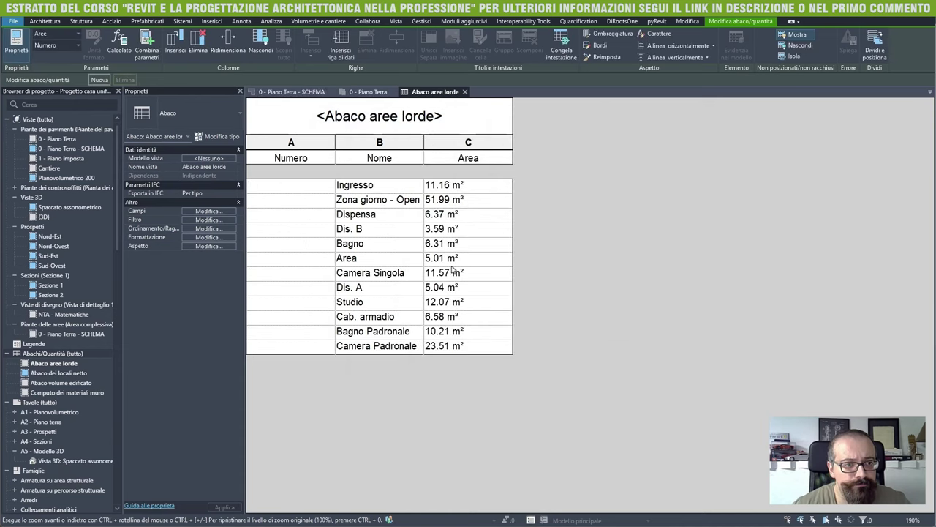
{"action": "left_click_drag", "start_coordinate": [425, 145], "coordinate": [442, 144]}
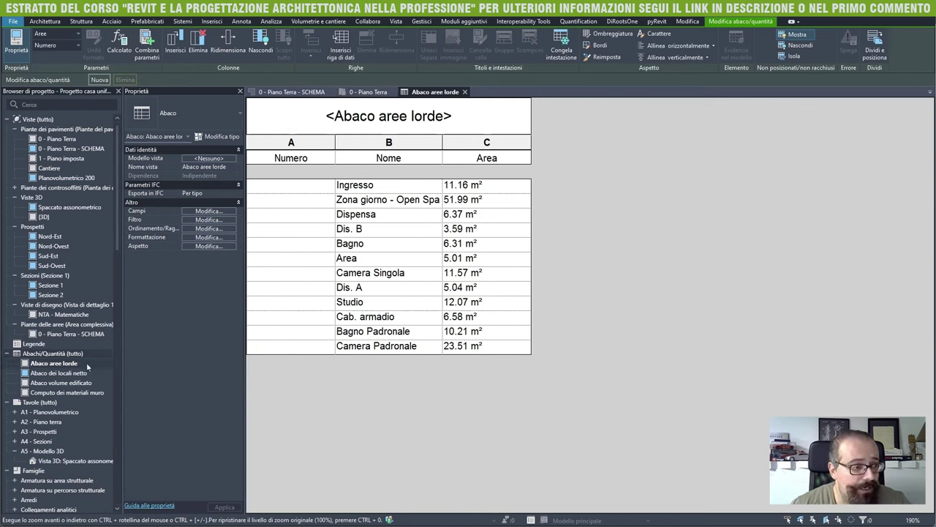
{"action": "left_click", "coordinate": [78, 374]}
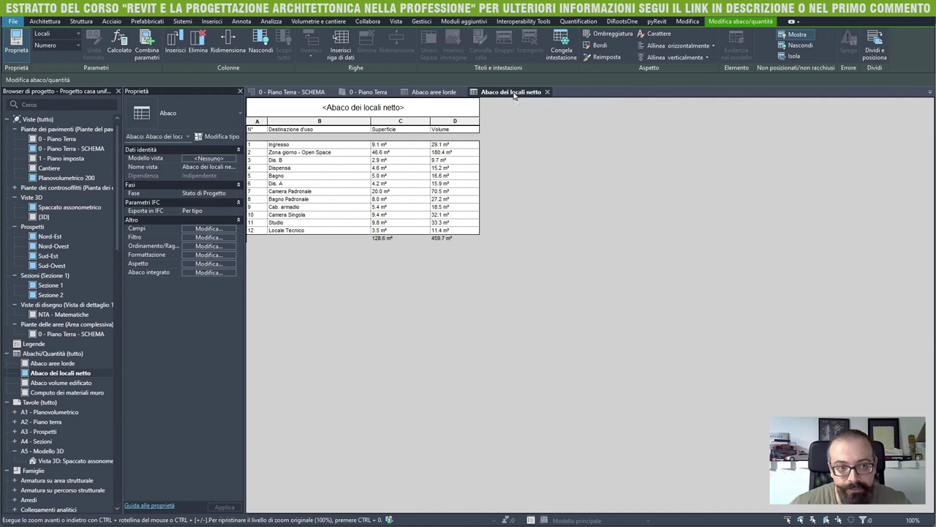
Step: Dock Abaco dei locali netto in a side window and return to the Abaco aree lorde schedule
{"action": "left_click_drag", "start_coordinate": [514, 95], "coordinate": [931, 167]}
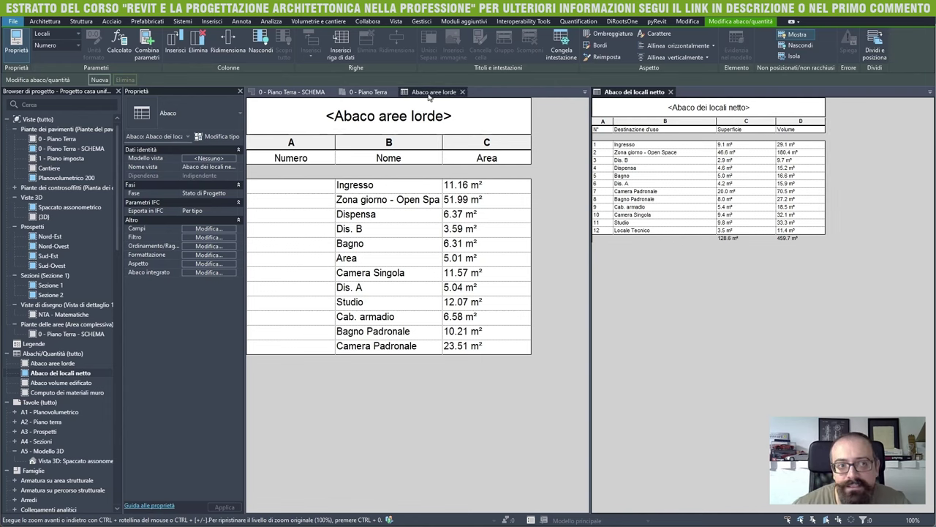
{"action": "left_click", "coordinate": [269, 95]}
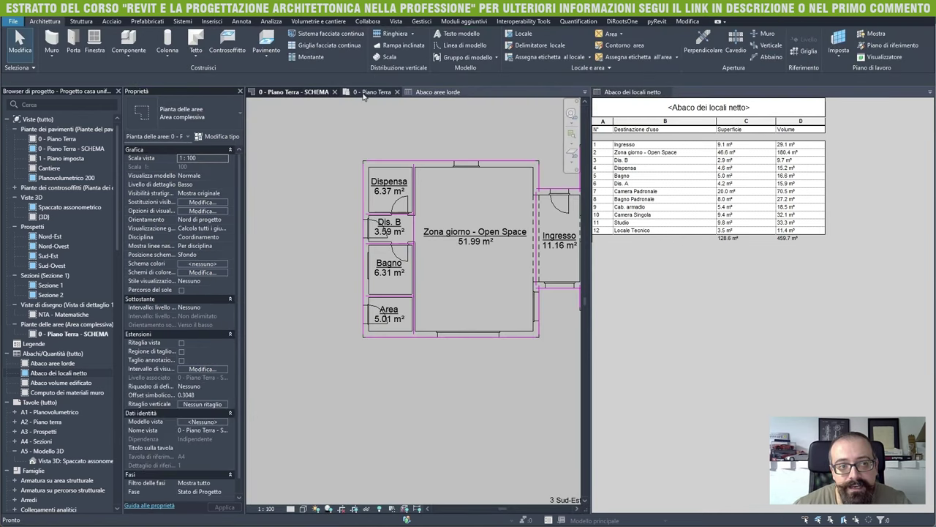
{"action": "left_click", "coordinate": [370, 93]}
{"action": "left_click", "coordinate": [433, 92]}
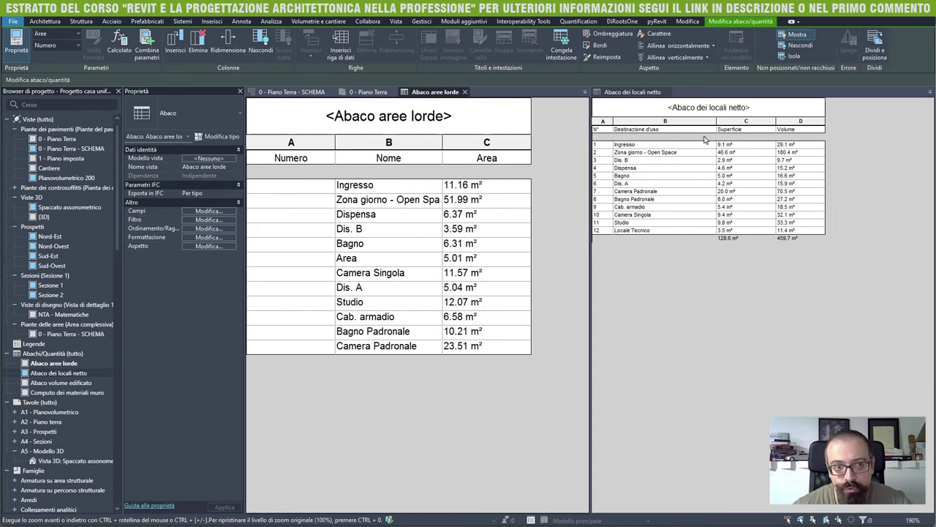
{"action": "scroll", "coordinate": [687, 237], "scroll_direction": "up", "scroll_amount": 3, "text": "ctrl"}
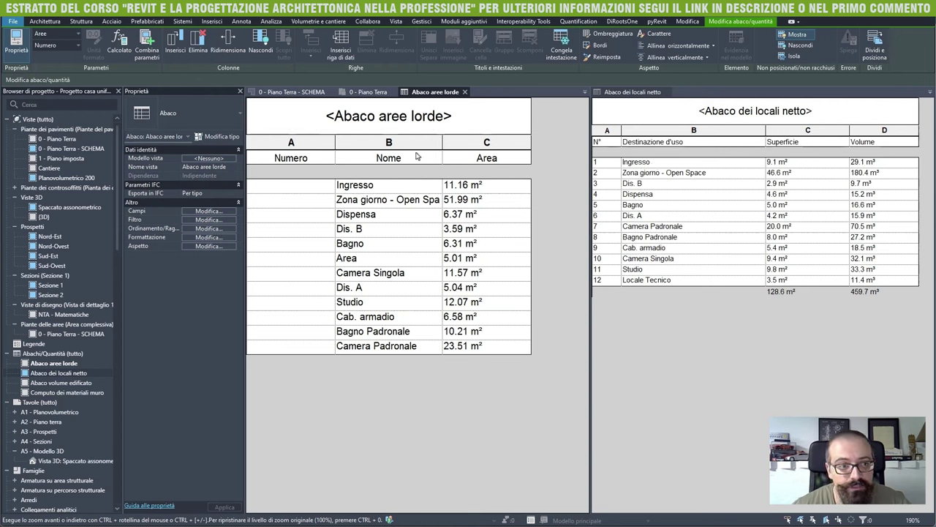
Step: Rename the headings to Destinazione d'uso, N° and Area lorda, then narrow the N° column
{"action": "double_click", "coordinate": [417, 156]}
{"action": "type", "text": "Desti"}
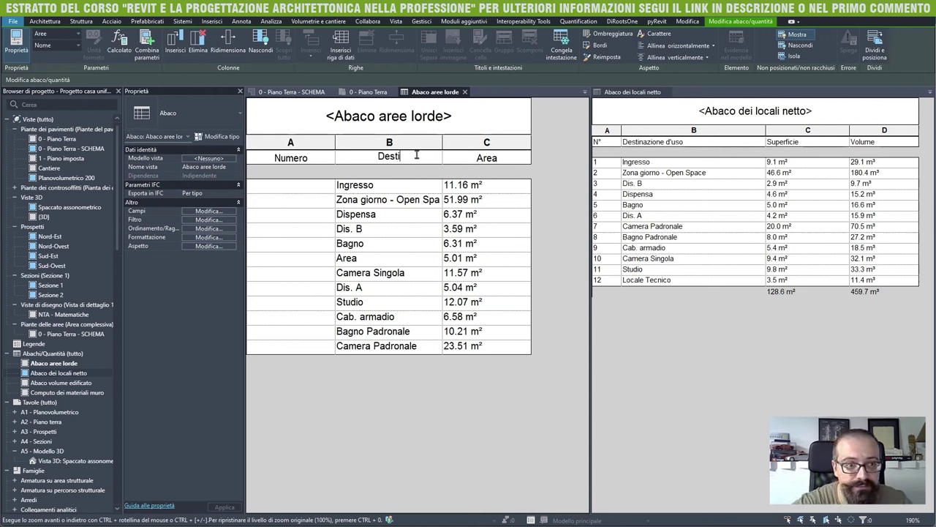
{"action": "type", "text": "nazione"}
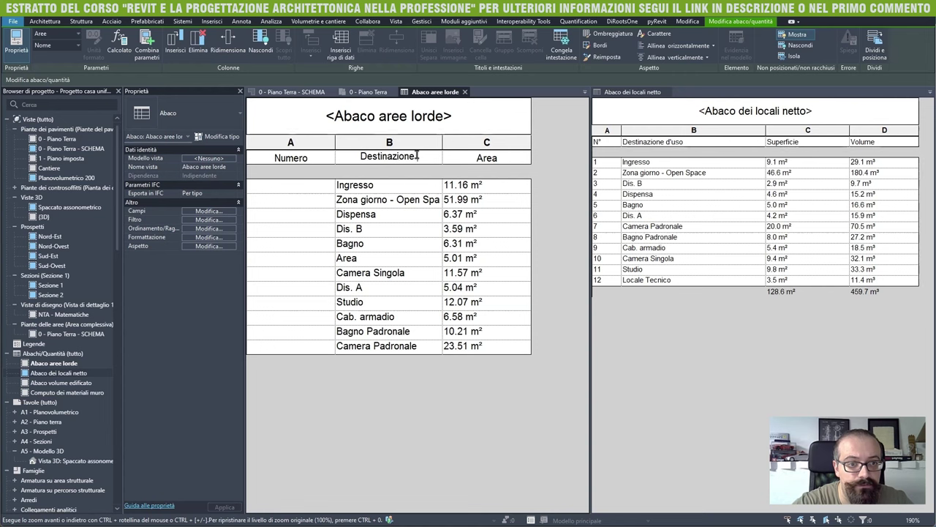
{"action": "type", "text": " d'uso"}
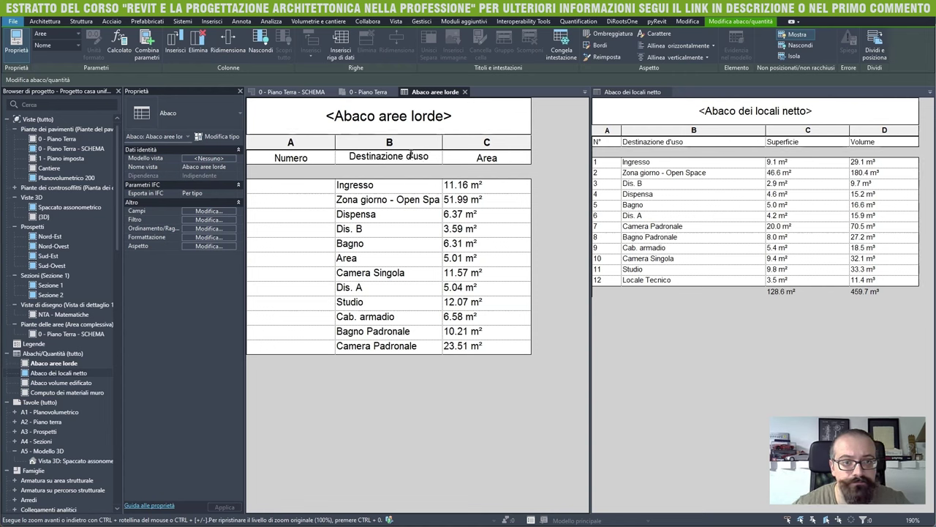
{"action": "left_click", "coordinate": [300, 158]}
{"action": "left_click", "coordinate": [296, 159]}
{"action": "type", "text": "N°"}
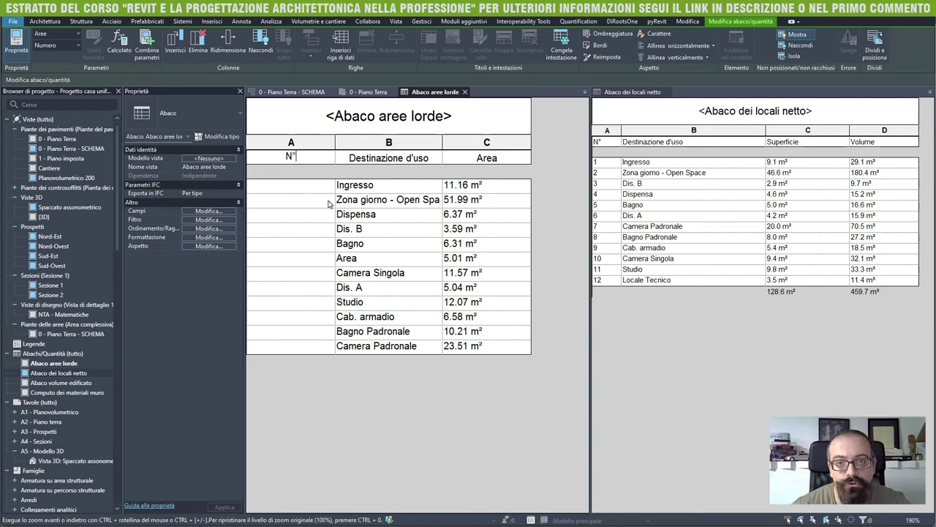
{"action": "double_click", "coordinate": [510, 157]}
{"action": "left_click", "coordinate": [510, 157]}
{"action": "type", "text": "lorda"}
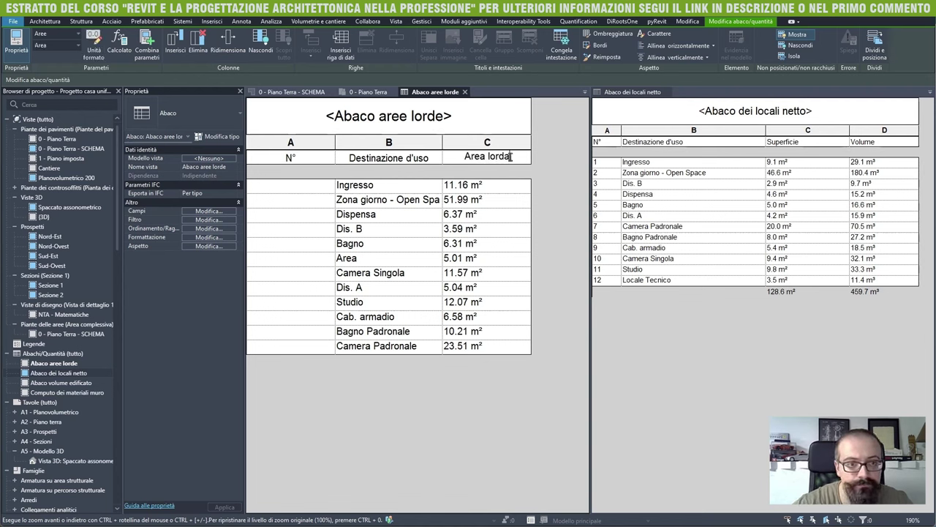
{"action": "key", "text": "Return"}
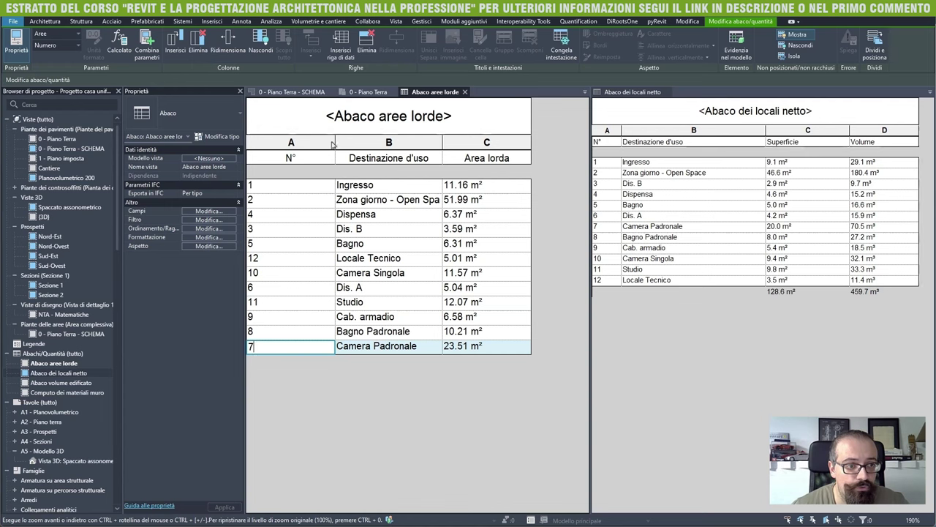
{"action": "left_click_drag", "start_coordinate": [332, 144], "coordinate": [275, 146]}
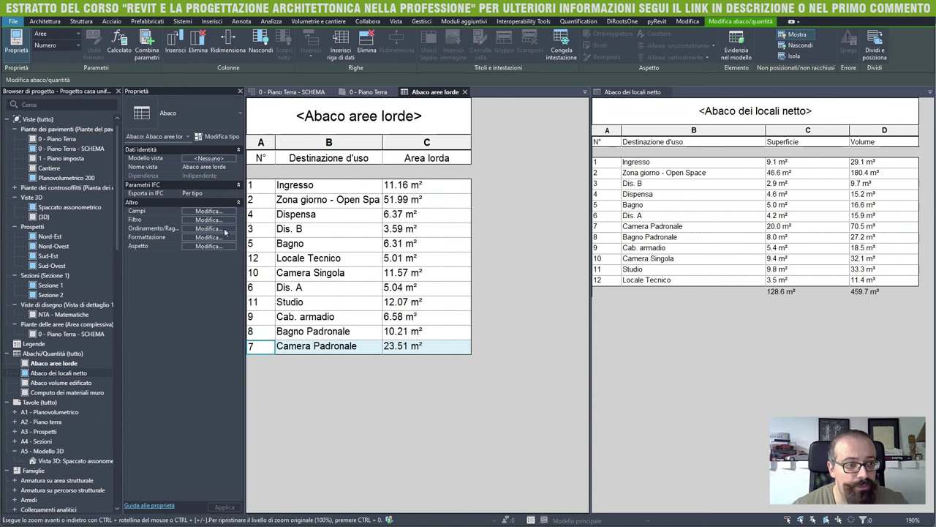
Step: Sort the Abaco aree lorde rows by Numero in ascending order
{"action": "left_click", "coordinate": [196, 229]}
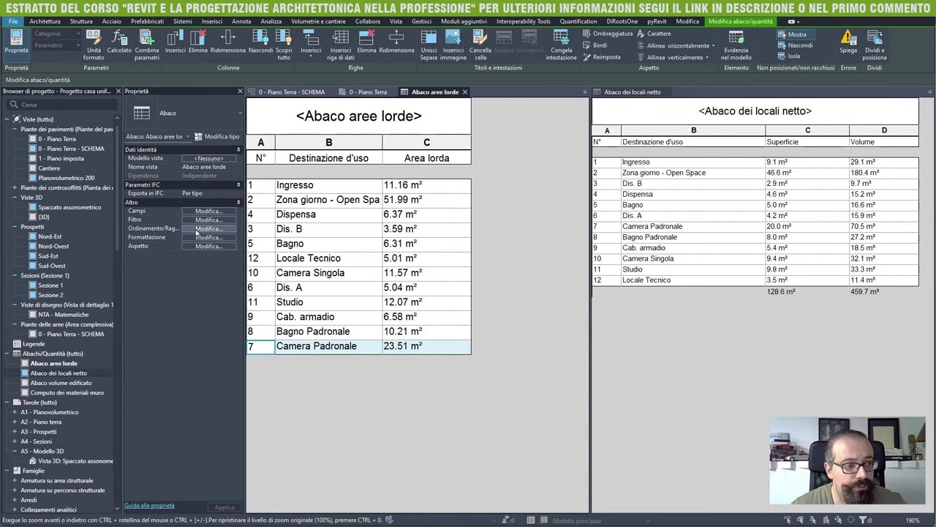
{"action": "left_click", "coordinate": [407, 155]}
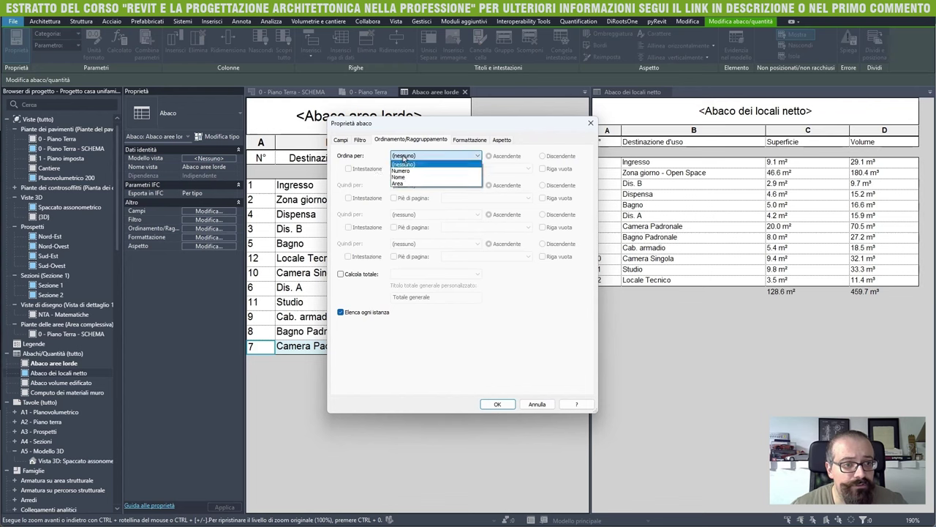
{"action": "left_click", "coordinate": [402, 171]}
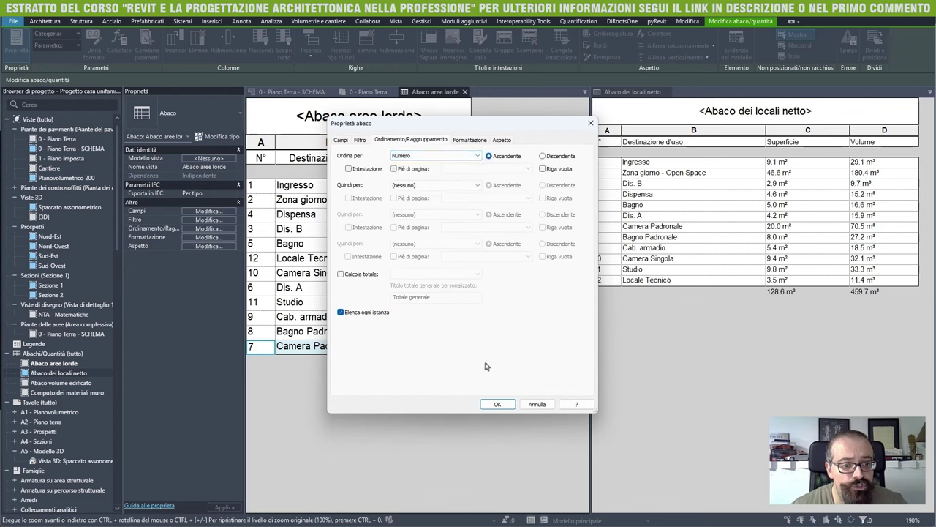
{"action": "left_click", "coordinate": [497, 403]}
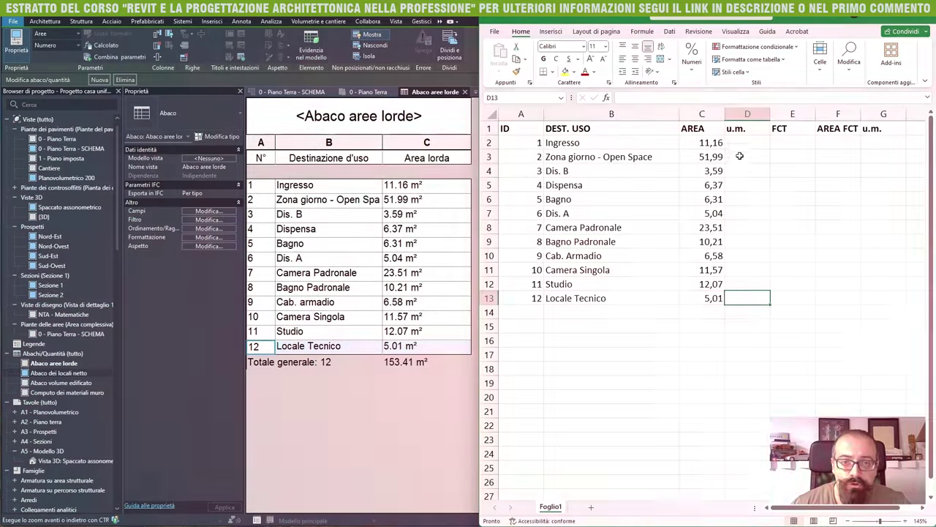
Step: Enter mq in D2 and fill it down the u.m. column to row 13
{"action": "left_click", "coordinate": [746, 144]}
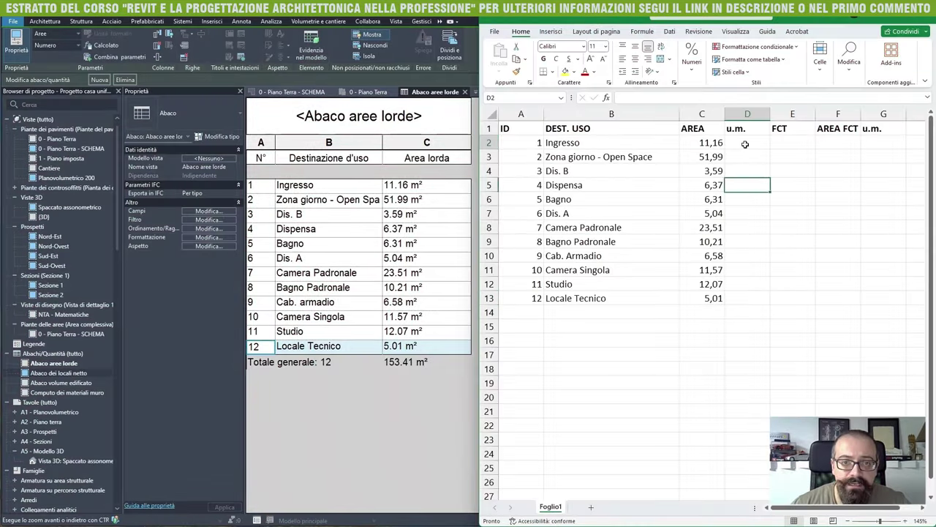
{"action": "type", "text": "mq"}
{"action": "key", "text": "Return"}
{"action": "left_click", "coordinate": [747, 143]}
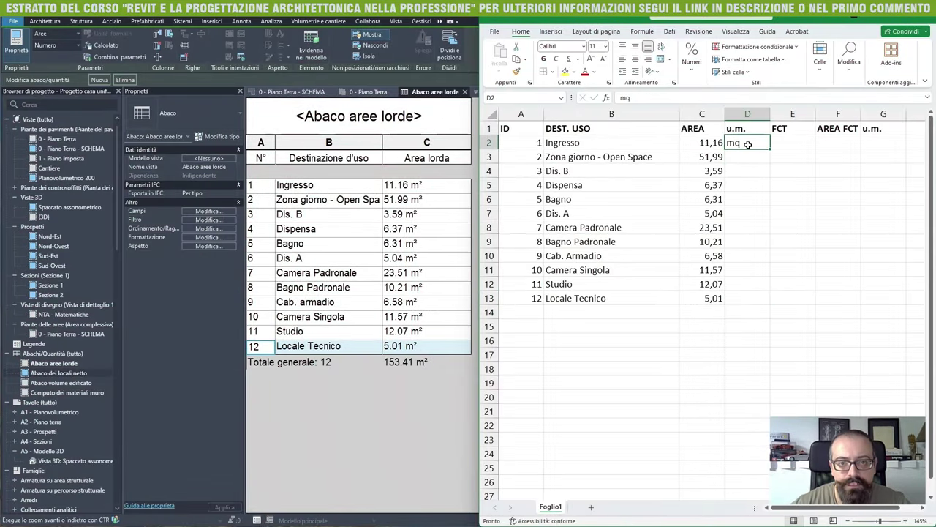
{"action": "left_click_drag", "start_coordinate": [770, 149], "coordinate": [771, 303]}
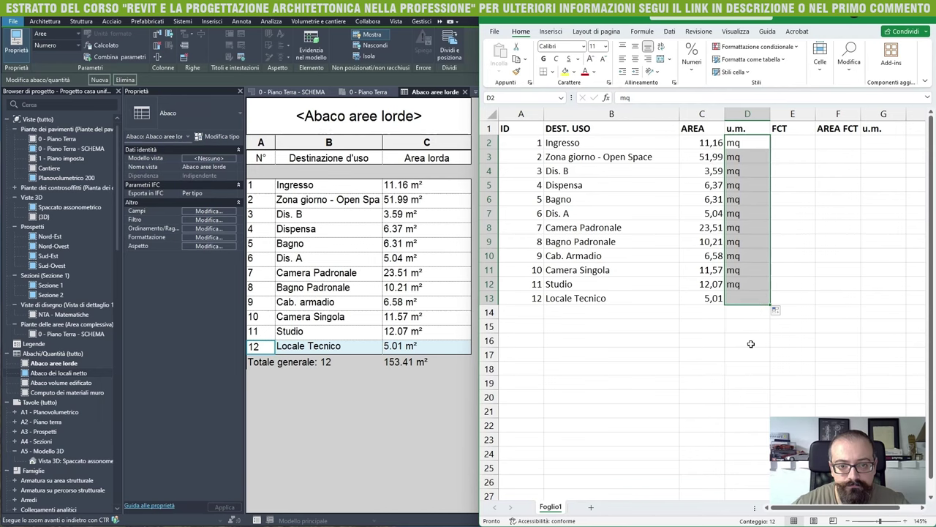
{"action": "left_click", "coordinate": [747, 340]}
Step: Select E2 as the first cell of the FCT column
{"action": "left_click", "coordinate": [790, 142]}
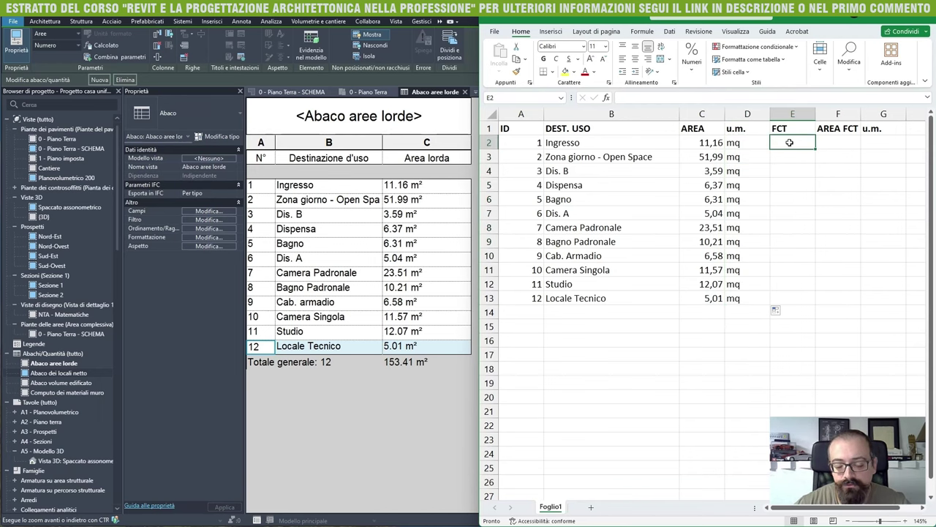
{"action": "scroll", "coordinate": [702, 293], "scroll_direction": "down", "scroll_amount": 4}
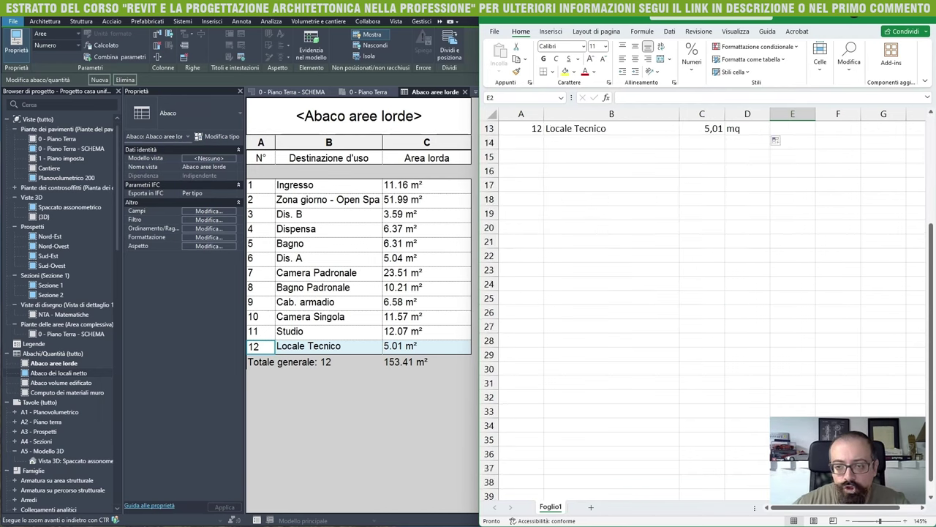
{"action": "scroll", "coordinate": [702, 293], "scroll_direction": "up", "scroll_amount": 4}
{"action": "key", "text": "alt+Tab"}
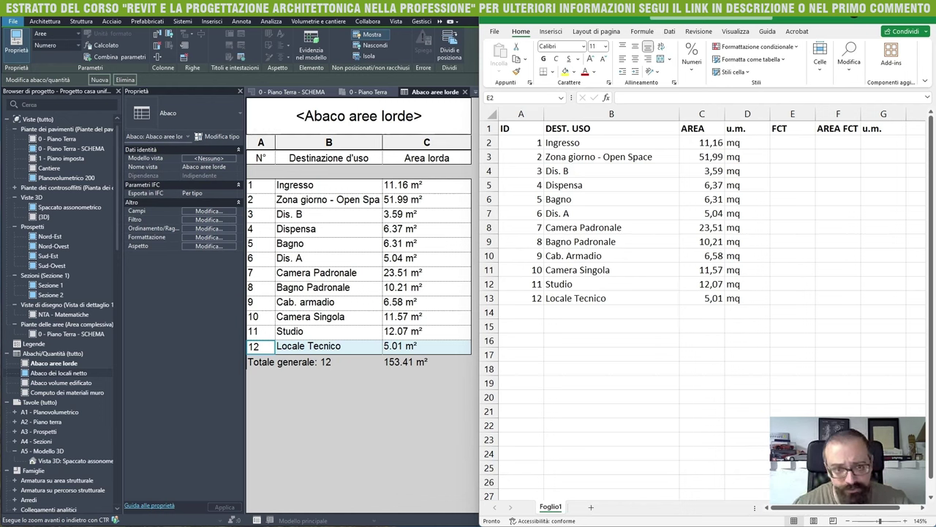
{"action": "key", "text": "alt+Tab"}
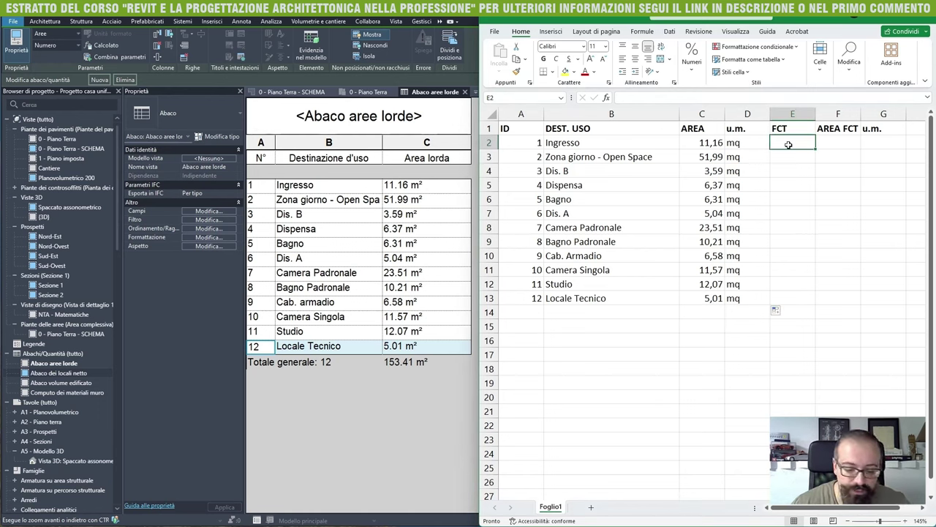
Step: Fill the FCT column with 1 down to row 12 and give Locale Tecnico a factor of 0,75
{"action": "type", "text": "1"}
{"action": "left_click", "coordinate": [815, 181]}
{"action": "left_click", "coordinate": [792, 142]}
{"action": "left_click_drag", "start_coordinate": [816, 149], "coordinate": [805, 291]}
{"action": "left_click", "coordinate": [800, 302]}
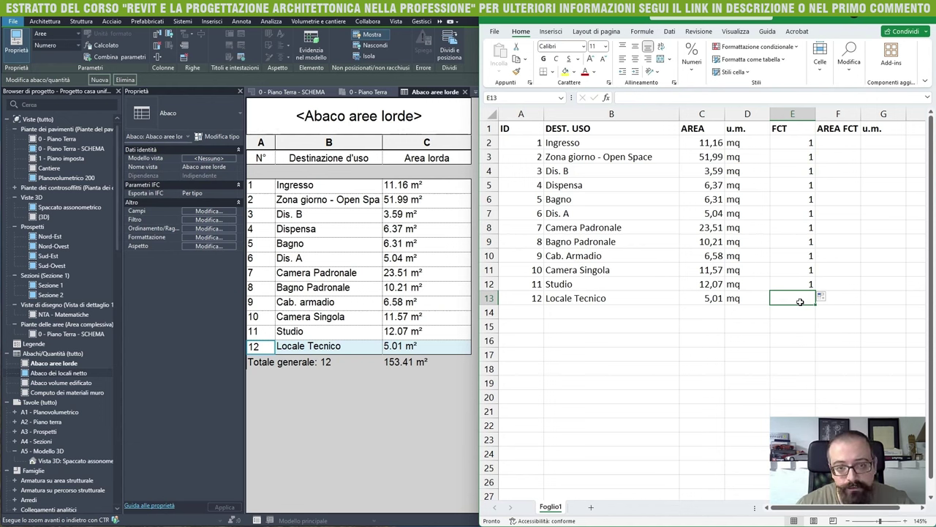
{"action": "type", "text": "0,75"}
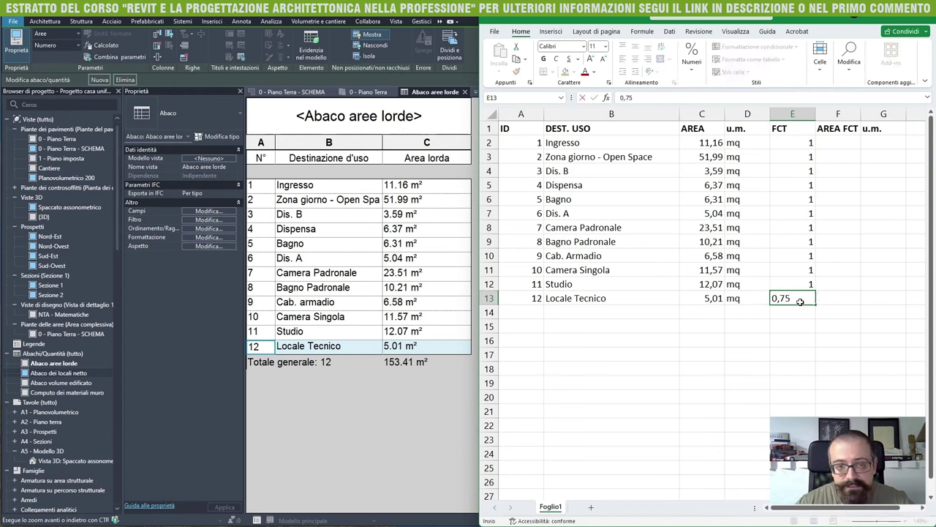
{"action": "key", "text": "Tab"}
{"action": "left_click", "coordinate": [800, 301]}
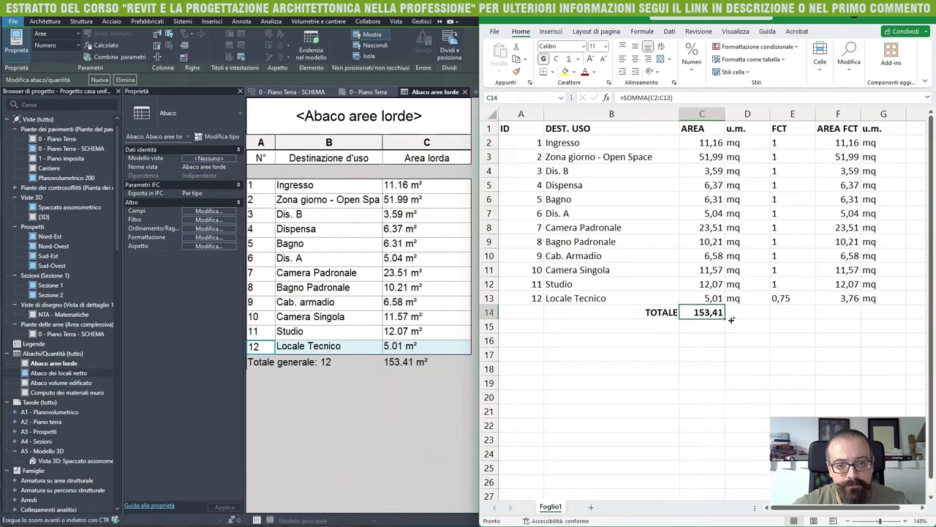
Step: Copy the area SUM from C14 into F14 as the weighted total, shown with two decimals
{"action": "key", "text": "ctrl+c"}
{"action": "left_click", "coordinate": [853, 310]}
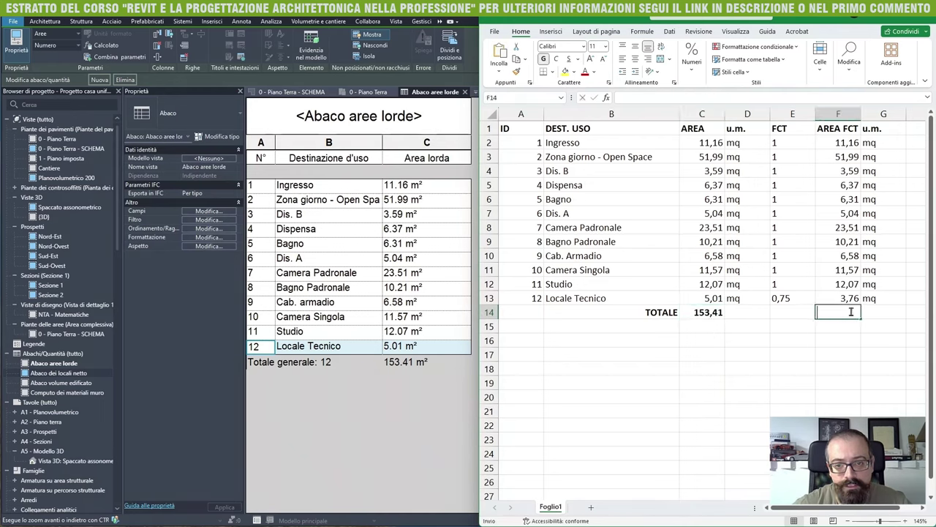
{"action": "key", "text": "Escape"}
{"action": "left_click", "coordinate": [701, 313]}
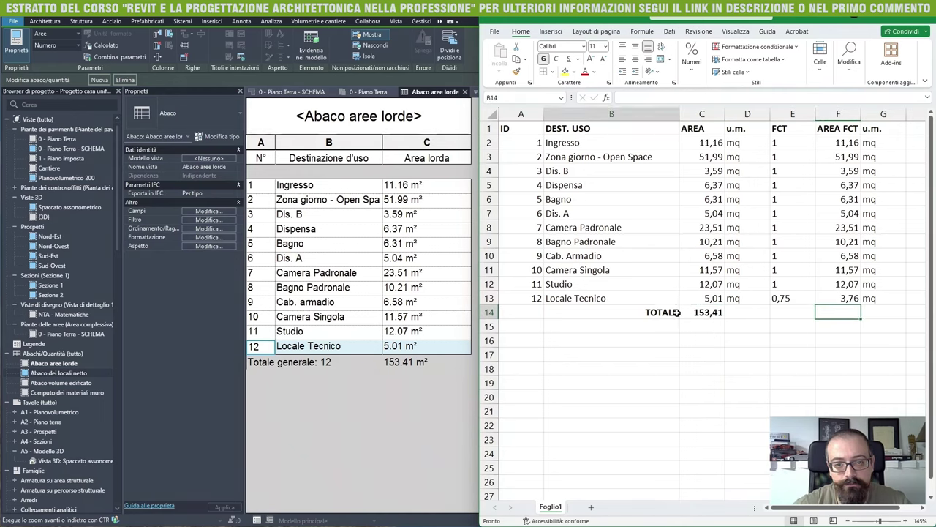
{"action": "key", "text": "ctrl+c"}
{"action": "left_click", "coordinate": [838, 313]}
{"action": "key", "text": "ctrl+v"}
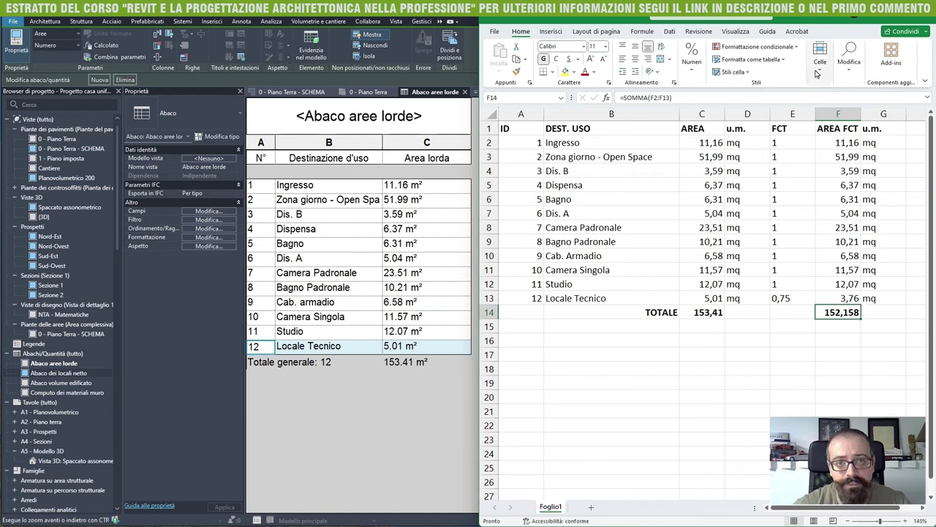
{"action": "left_click", "coordinate": [692, 57]}
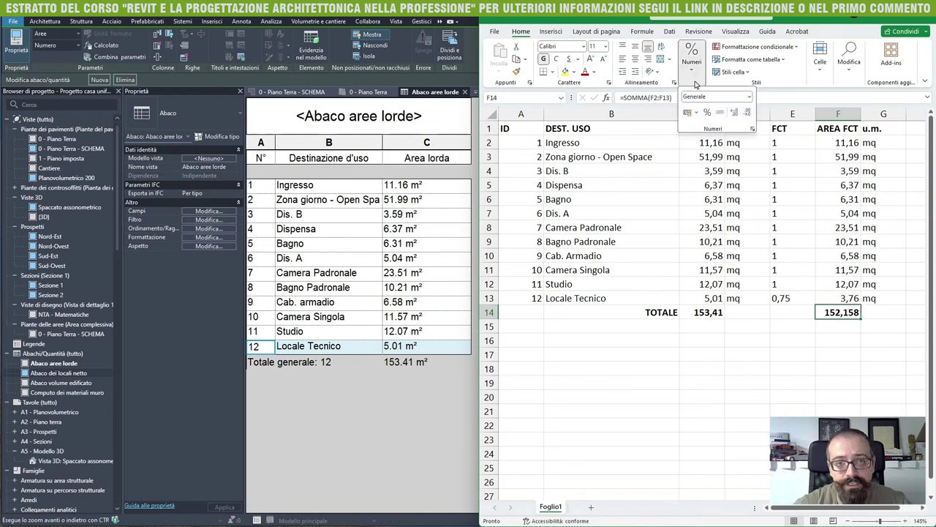
{"action": "left_click", "coordinate": [746, 115]}
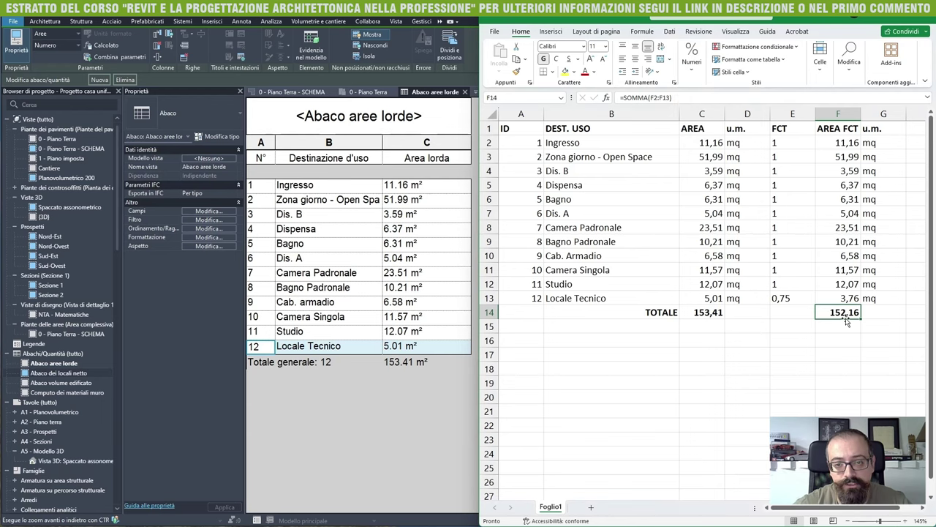
Step: Add the mq unit beside both totals in D14 and G14
{"action": "left_click", "coordinate": [755, 313]}
{"action": "type", "text": "mq"}
{"action": "key", "text": "Tab"}
{"action": "key", "text": "Tab"}
{"action": "key", "text": "Tab"}
{"action": "type", "text": "mq"}
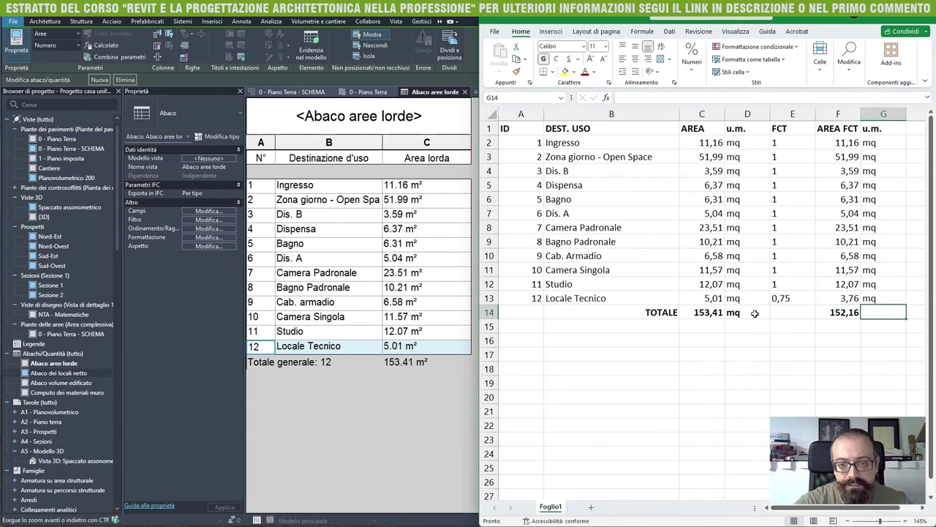
{"action": "key", "text": "Tab"}
{"action": "left_click", "coordinate": [753, 397]}
{"action": "scroll", "coordinate": [797, 395], "scroll_direction": "left", "scroll_amount": 1}
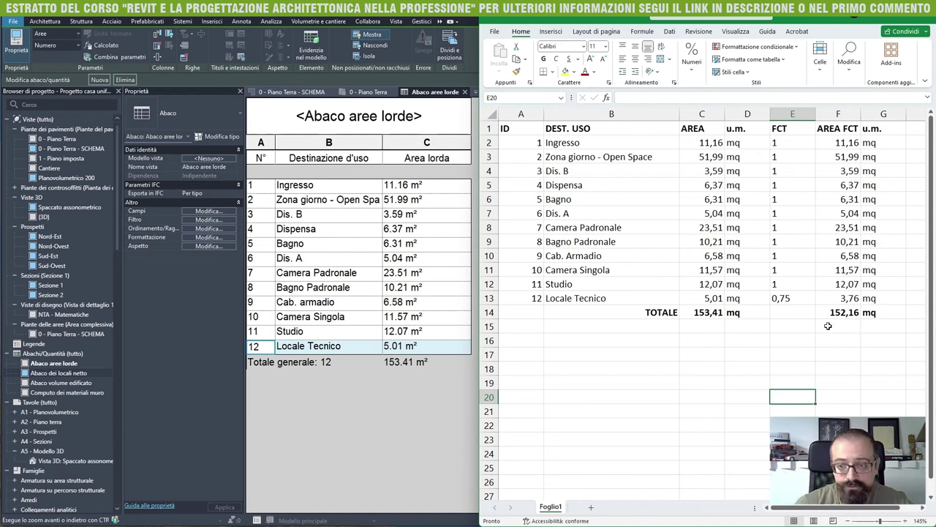
Step: Label row 16 'Stima costo con fattore incrementale', with =F14 in C16 and mq in D16
{"action": "left_click", "coordinate": [523, 342]}
{"action": "type", "text": "St"}
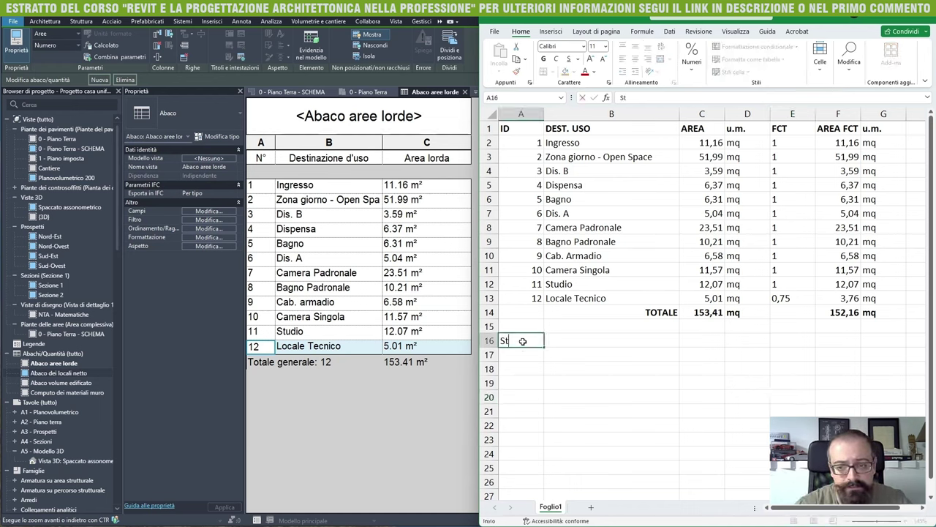
{"action": "type", "text": "ima costo con fa"}
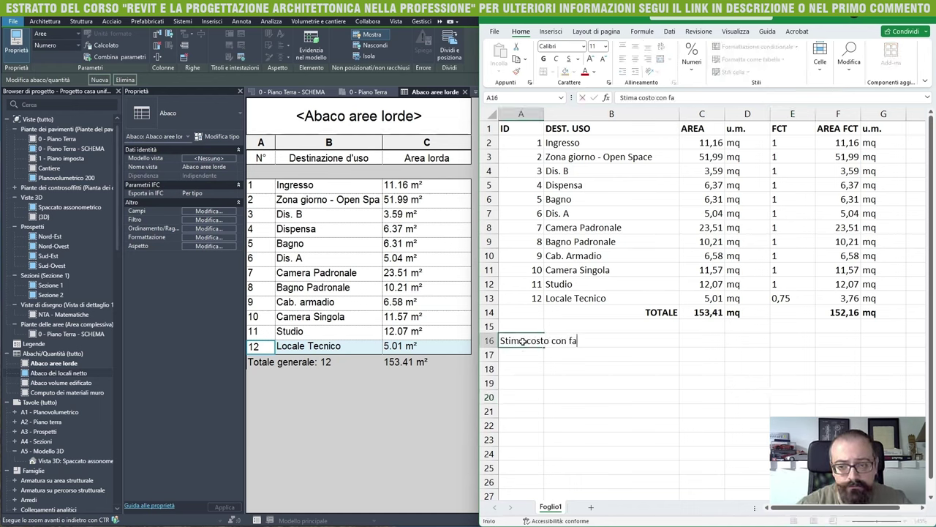
{"action": "type", "text": "ttore incrementale"}
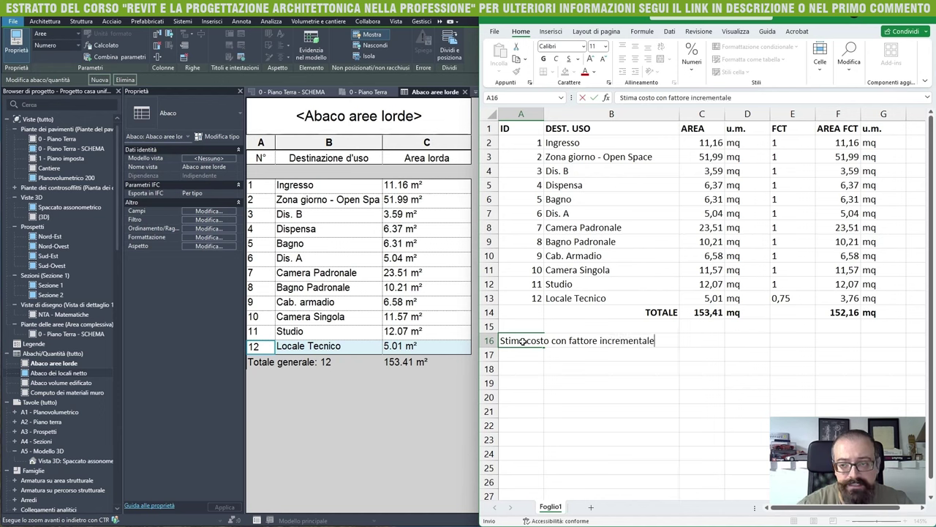
{"action": "key", "text": "Tab"}
{"action": "key", "text": "Tab"}
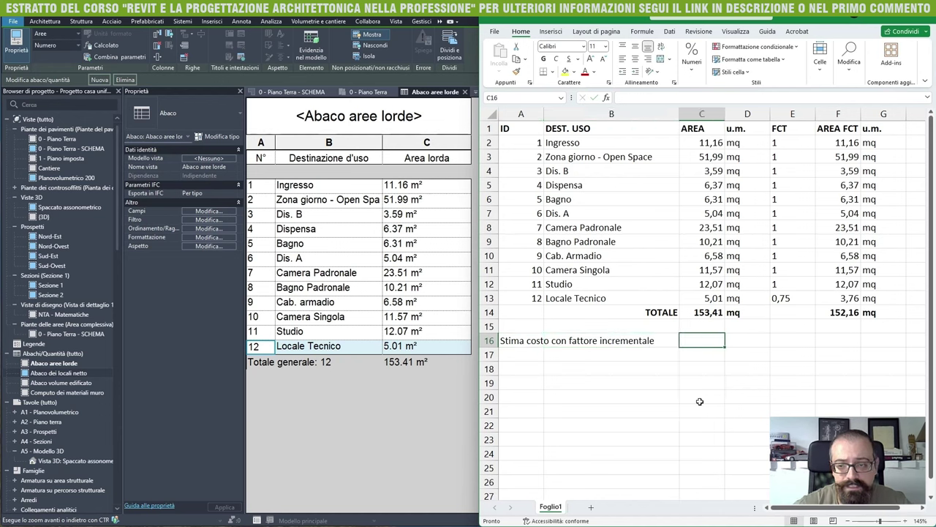
{"action": "type", "text": "="}
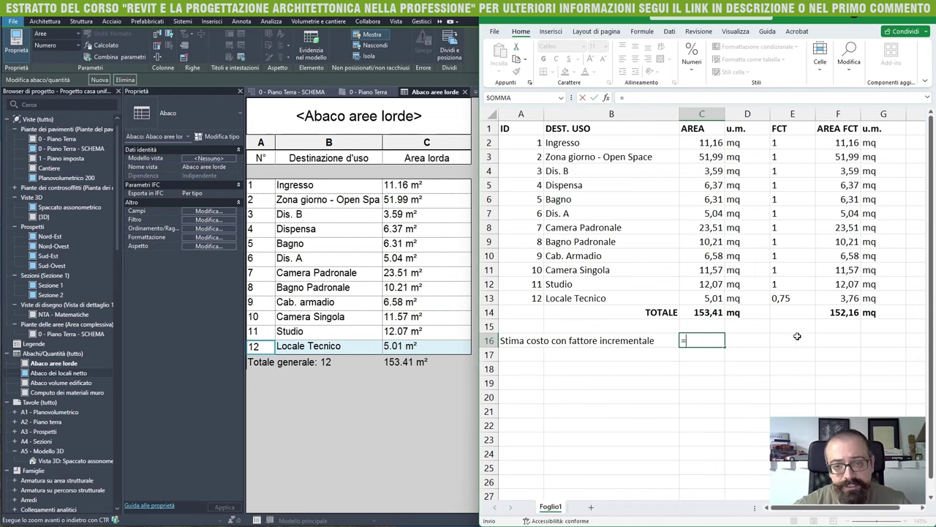
{"action": "left_click", "coordinate": [845, 312]}
{"action": "key", "text": "Return"}
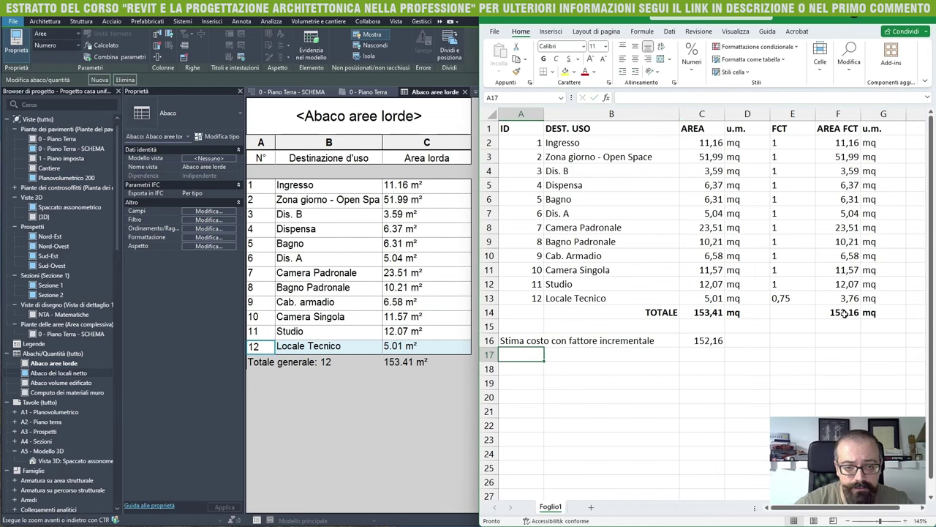
{"action": "left_click", "coordinate": [745, 342]}
{"action": "type", "text": "mq"}
{"action": "key", "text": "Return"}
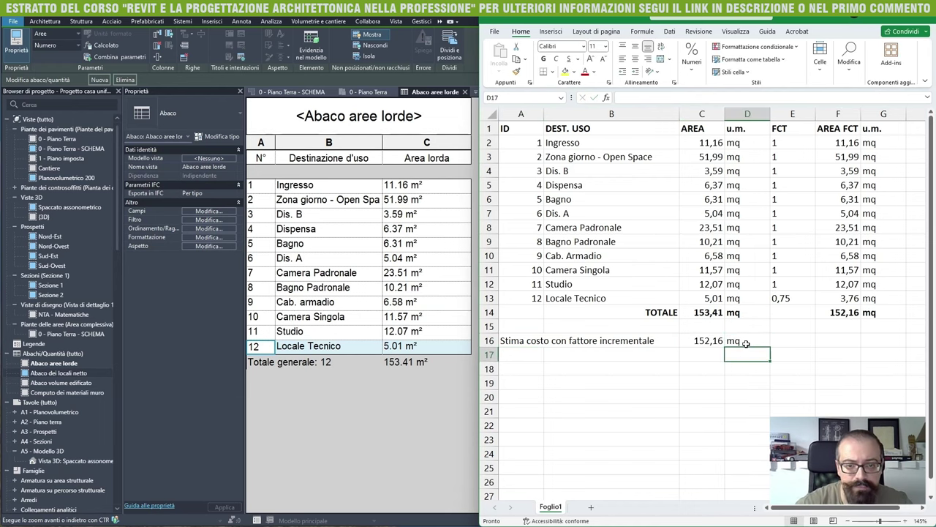
{"action": "left_click", "coordinate": [783, 341]}
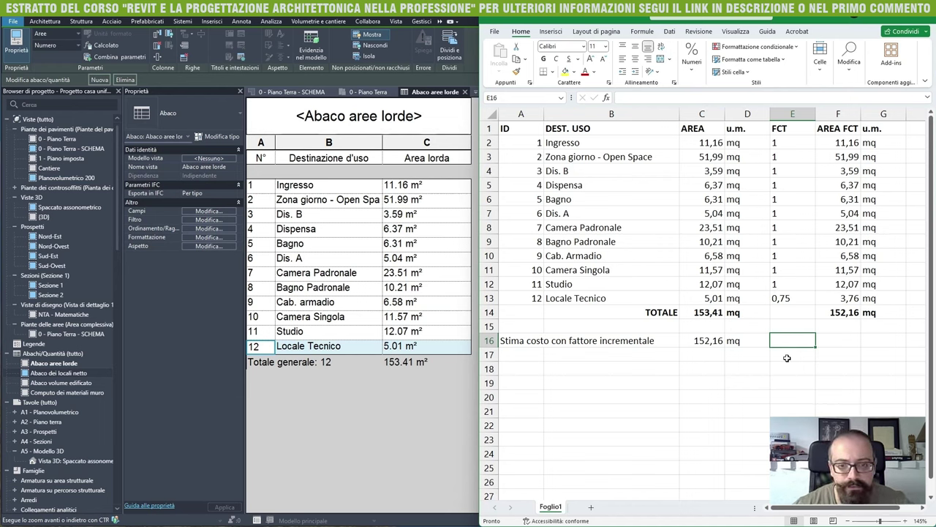
Step: Apply the euro Contabilità format to E16:E17
{"action": "left_click", "coordinate": [787, 358], "text": "shift"}
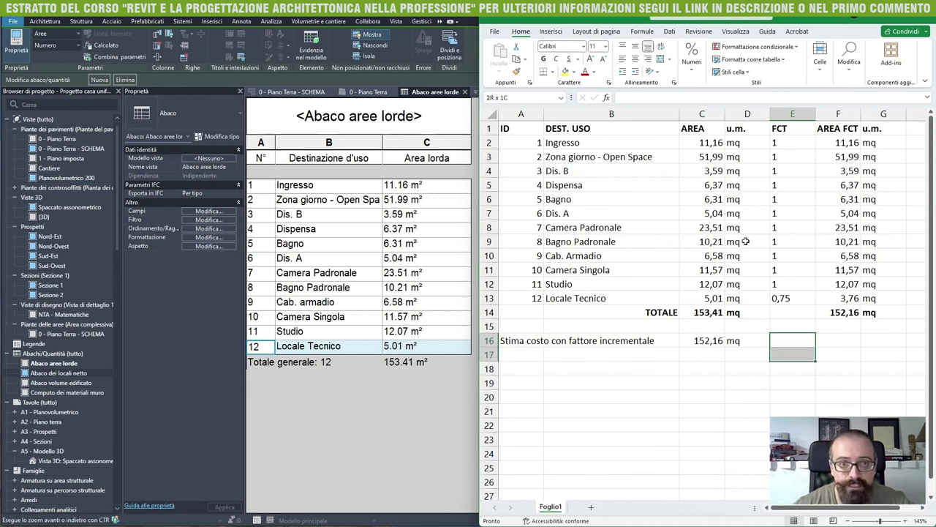
{"action": "left_click", "coordinate": [691, 57]}
{"action": "left_click", "coordinate": [688, 114]}
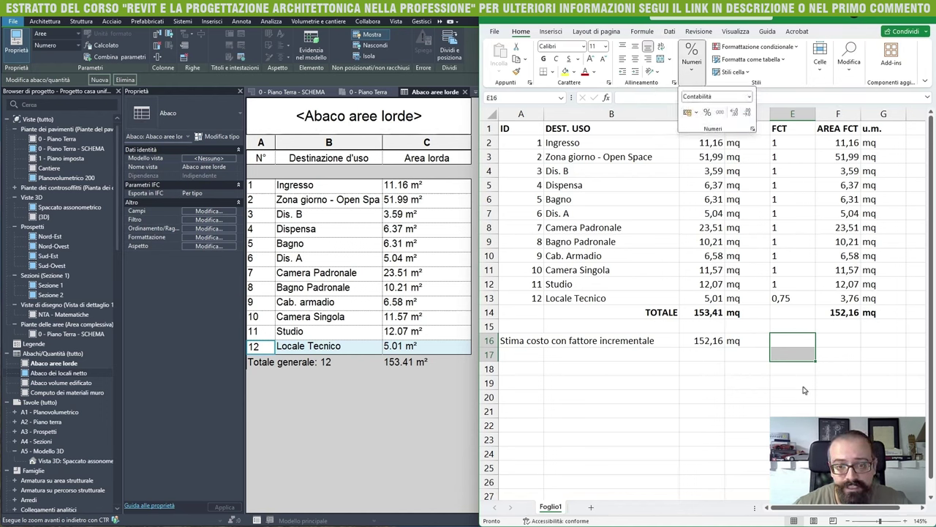
{"action": "left_click", "coordinate": [782, 343]}
{"action": "key", "text": "Down"}
{"action": "key", "text": "Down"}
Step: Enter unit costs of 2000 in E16 and 2500 in E17
{"action": "left_click", "coordinate": [789, 339]}
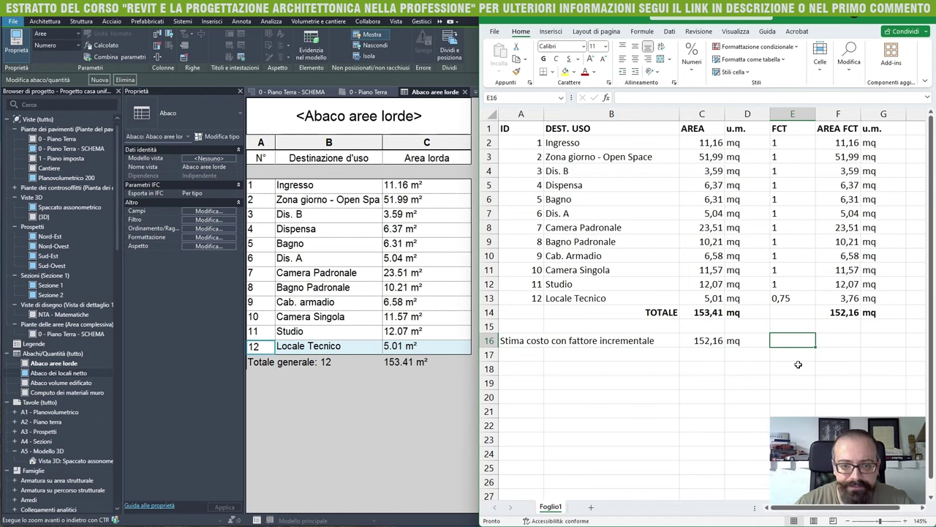
{"action": "type", "text": "2000"}
{"action": "key", "text": "Return"}
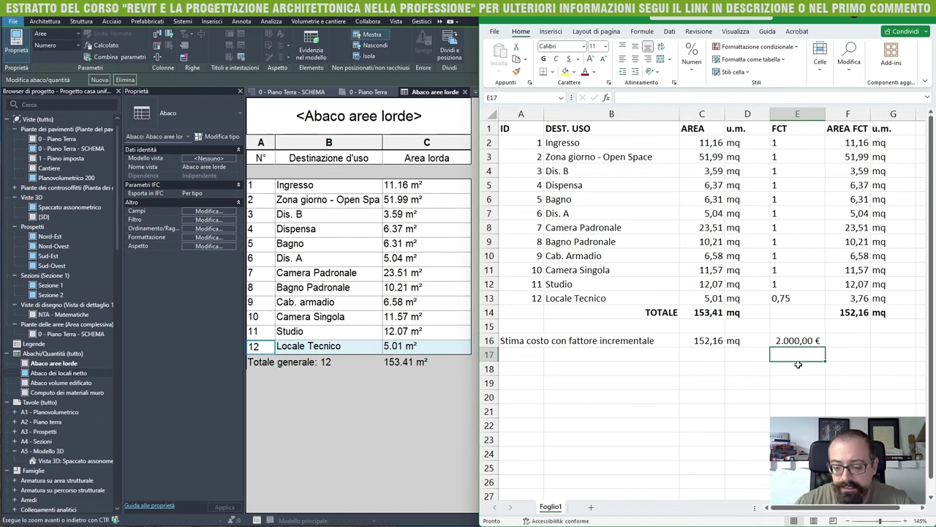
{"action": "type", "text": "2500"}
{"action": "key", "text": "Return"}
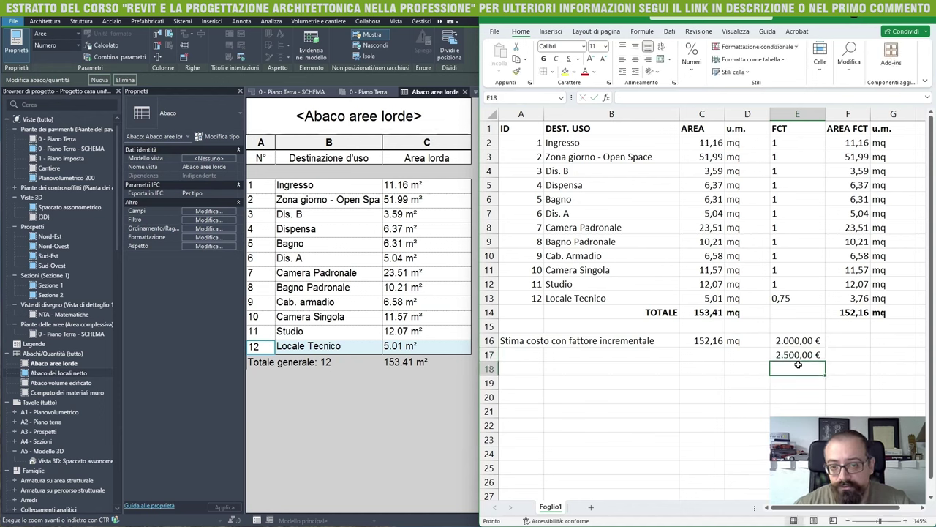
{"action": "left_click", "coordinate": [843, 342]}
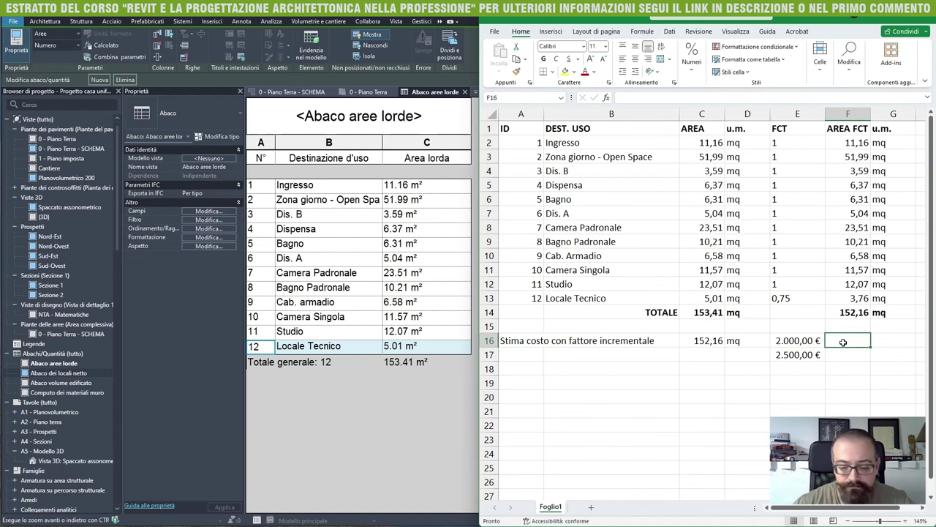
{"action": "type", "text": "="}
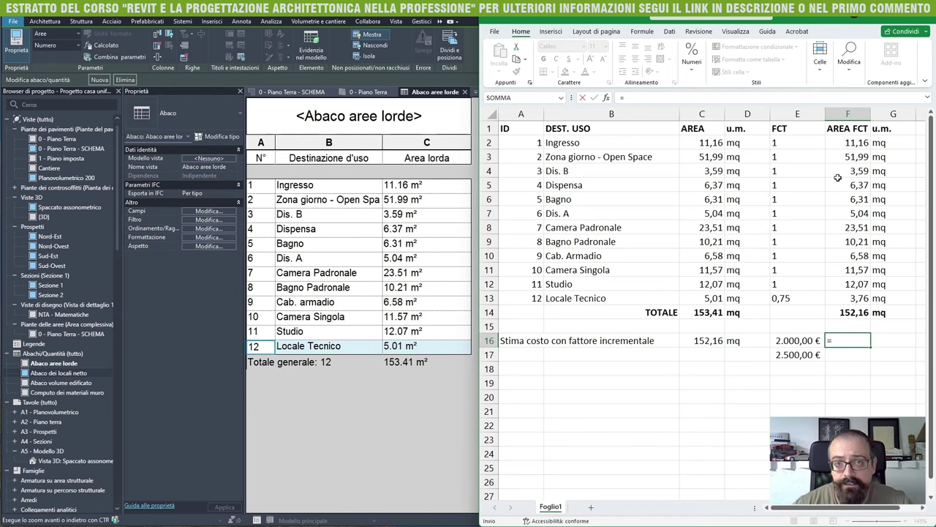
{"action": "key", "text": "Escape"}
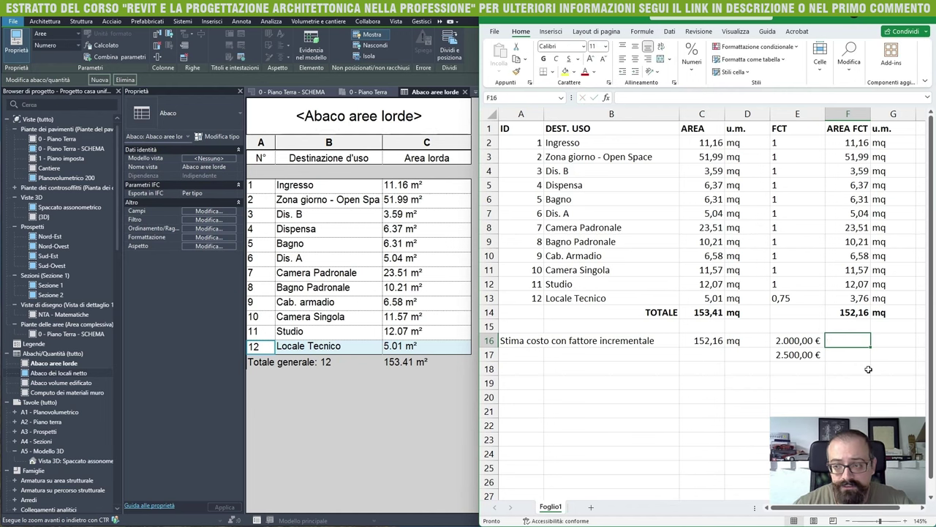
Step: Enter =$C$16*$E16 in G16 and fill it down to G17
{"action": "left_click", "coordinate": [895, 342]}
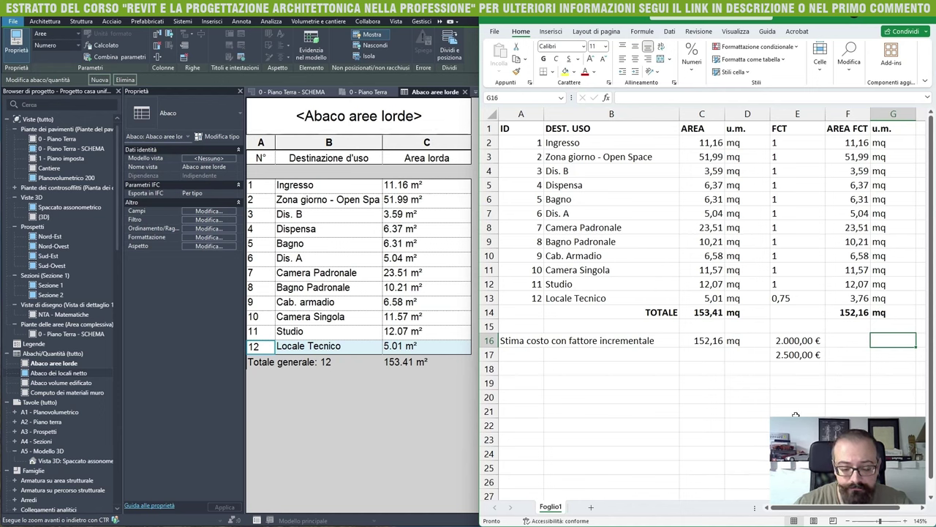
{"action": "type", "text": "="}
{"action": "left_click", "coordinate": [707, 340]}
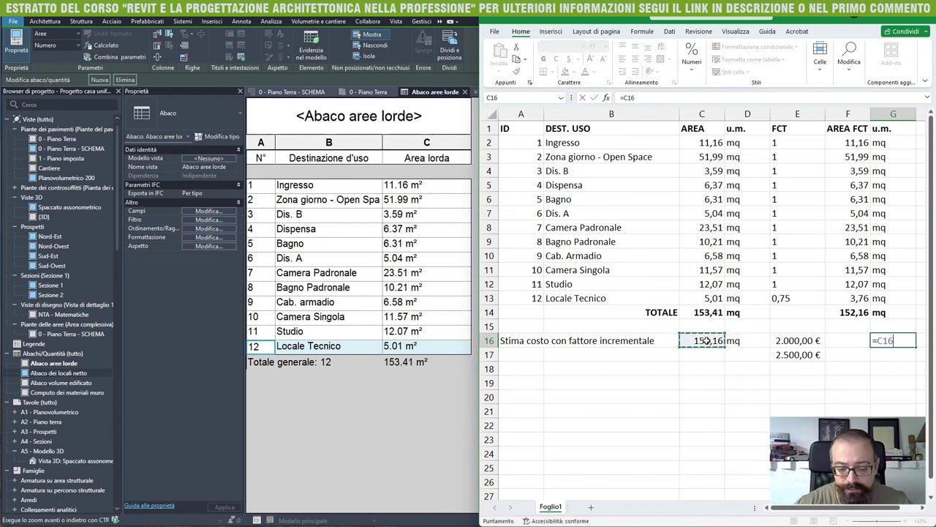
{"action": "type", "text": "*"}
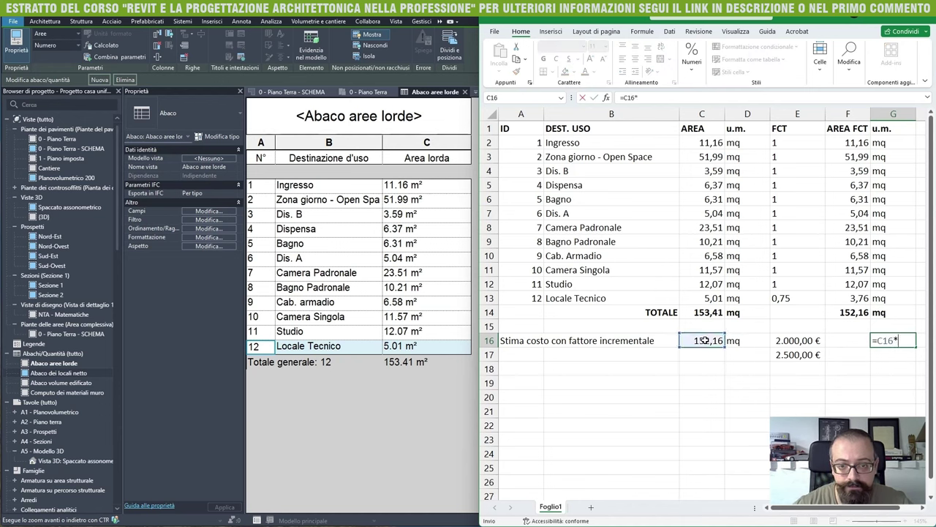
{"action": "left_click", "coordinate": [790, 338]}
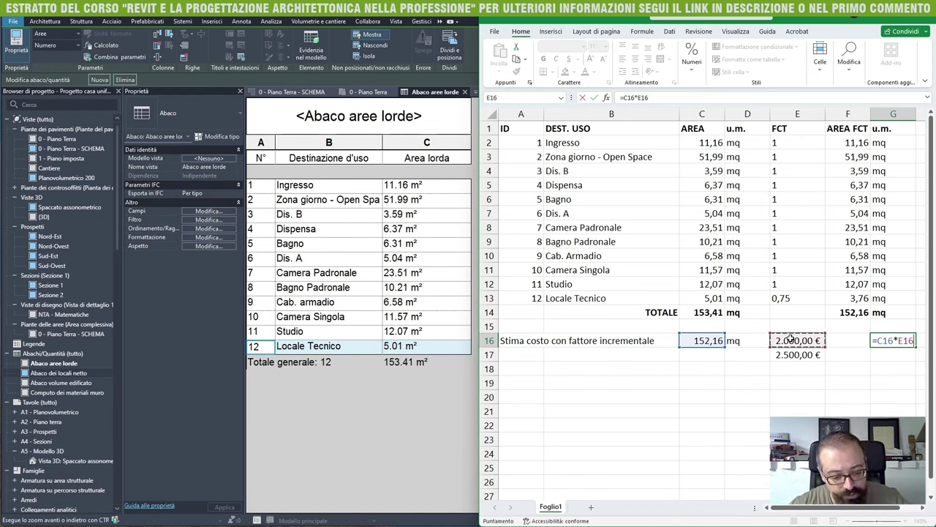
{"action": "key", "text": "F4"}
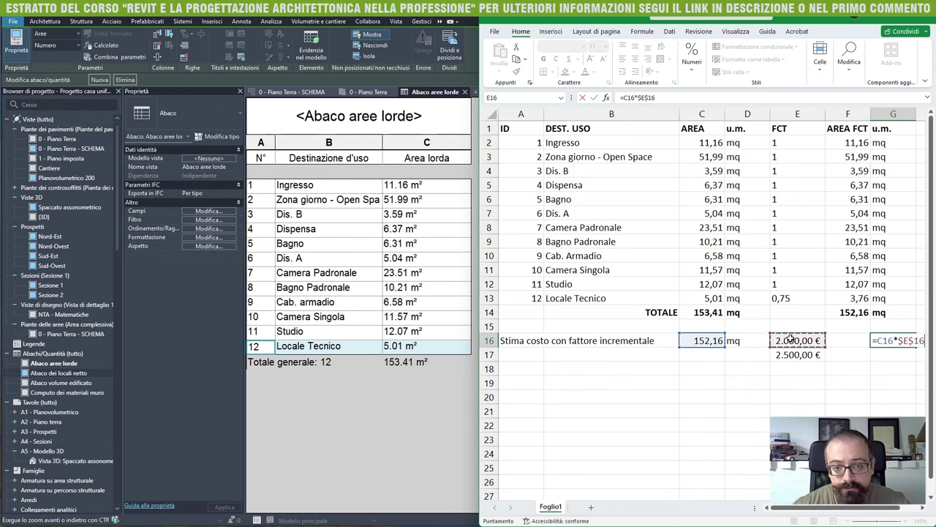
{"action": "key", "text": "F4"}
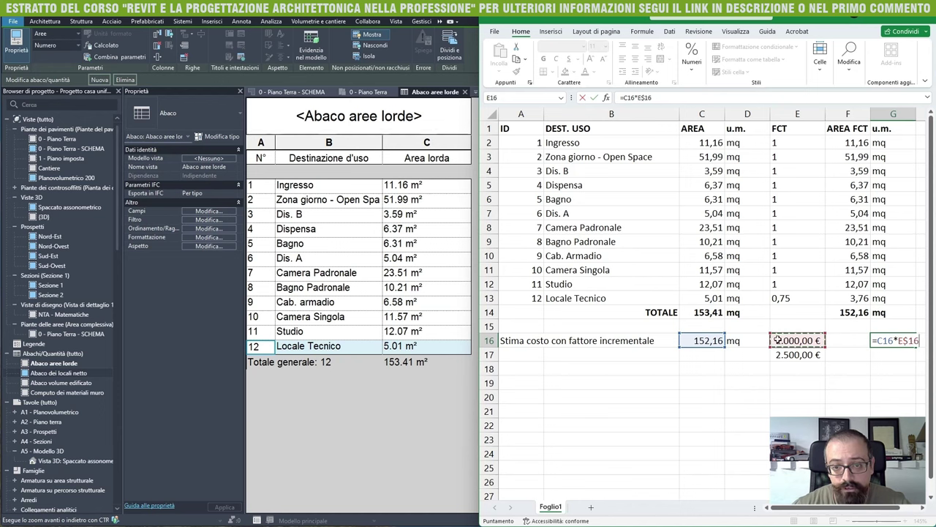
{"action": "key", "text": "F4"}
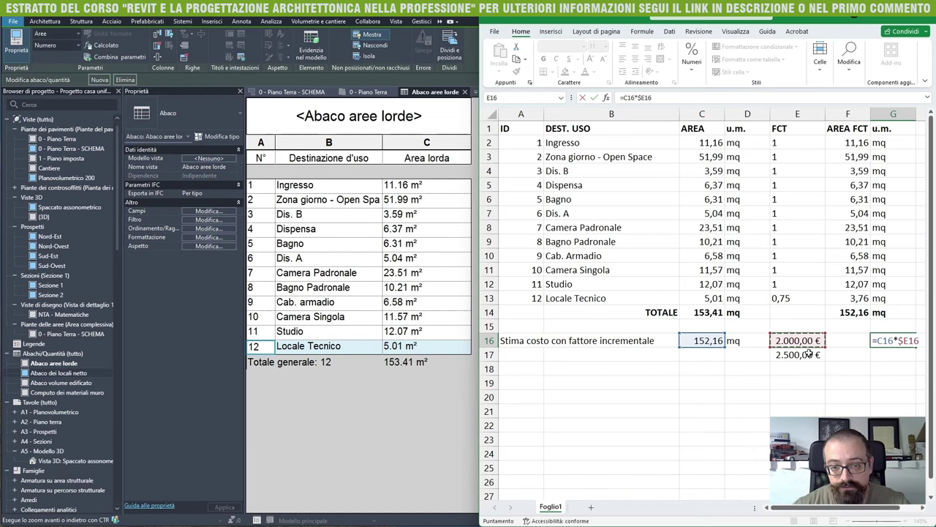
{"action": "double_click", "coordinate": [884, 341]}
{"action": "key", "text": "F4"}
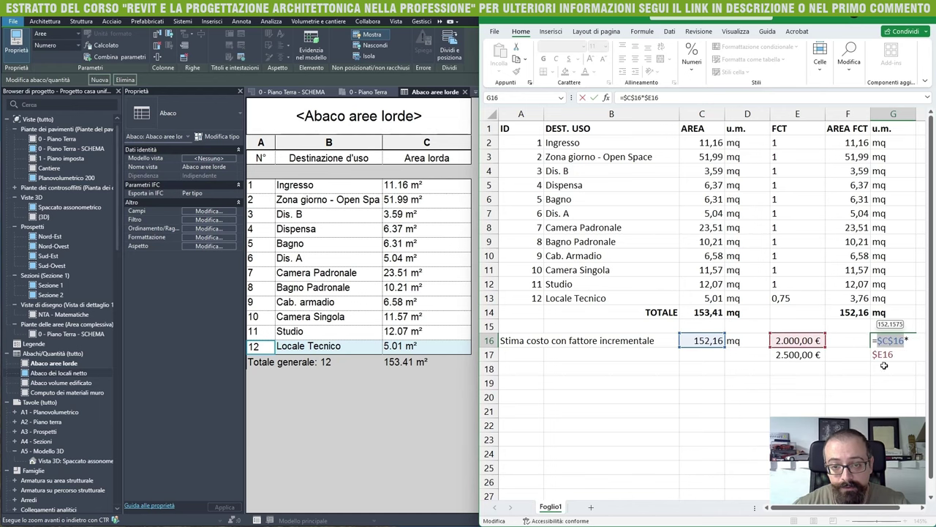
{"action": "key", "text": "Return"}
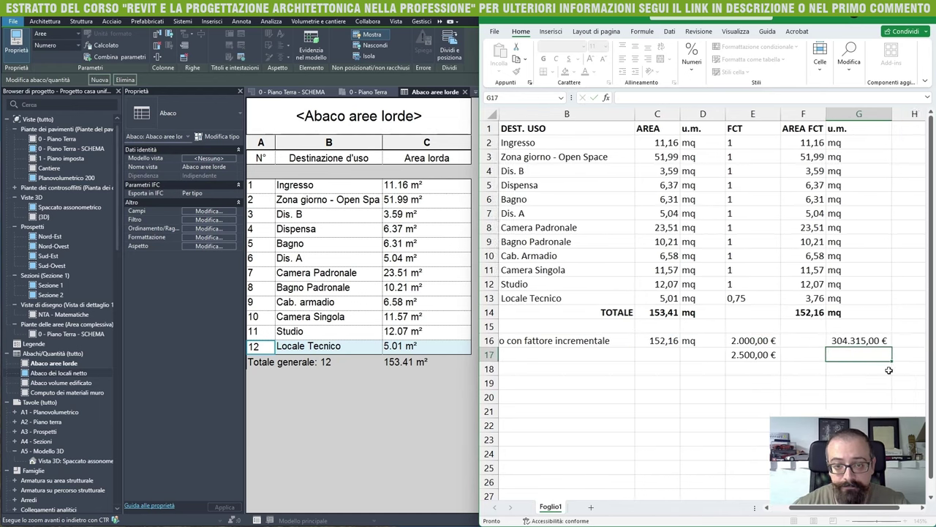
{"action": "left_click", "coordinate": [860, 341]}
{"action": "left_click_drag", "start_coordinate": [890, 348], "coordinate": [889, 358]}
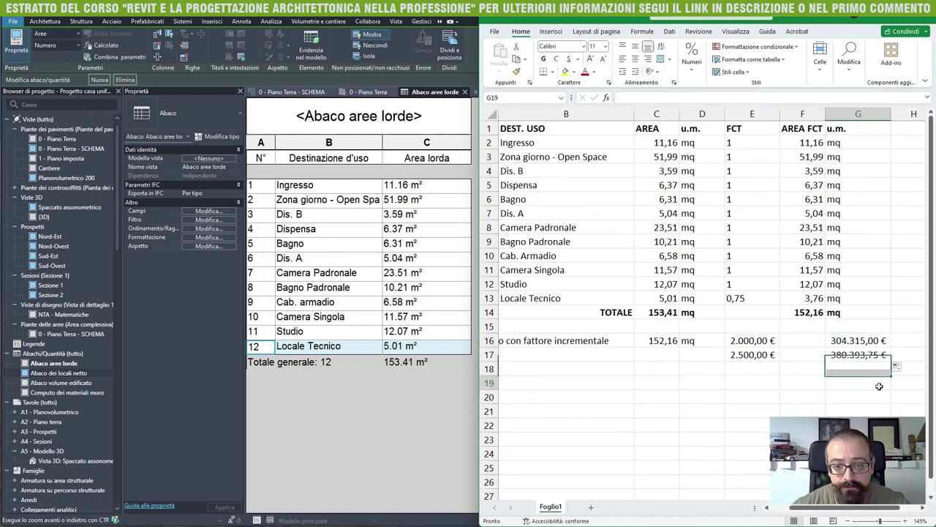
Step: Check the copied G17 formula and rewrite it as =C16*E17
{"action": "left_click", "coordinate": [851, 354]}
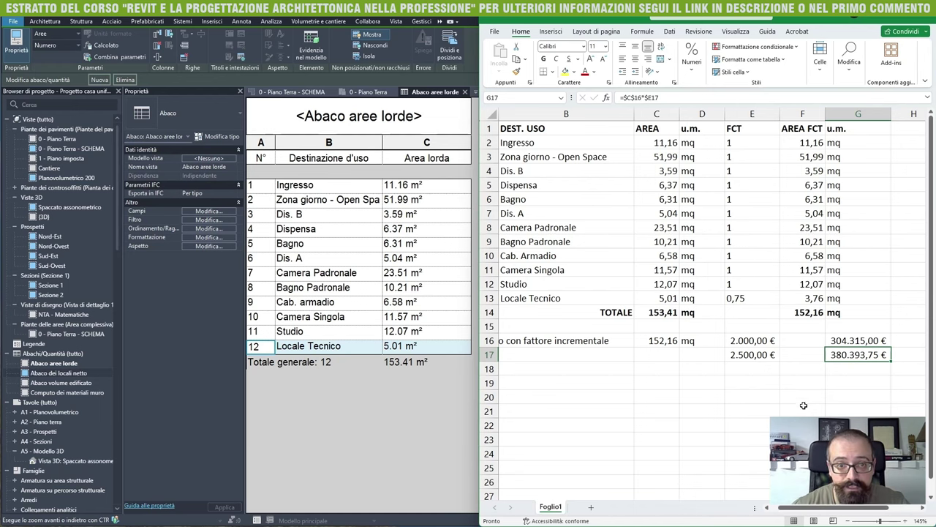
{"action": "left_click", "coordinate": [686, 96]}
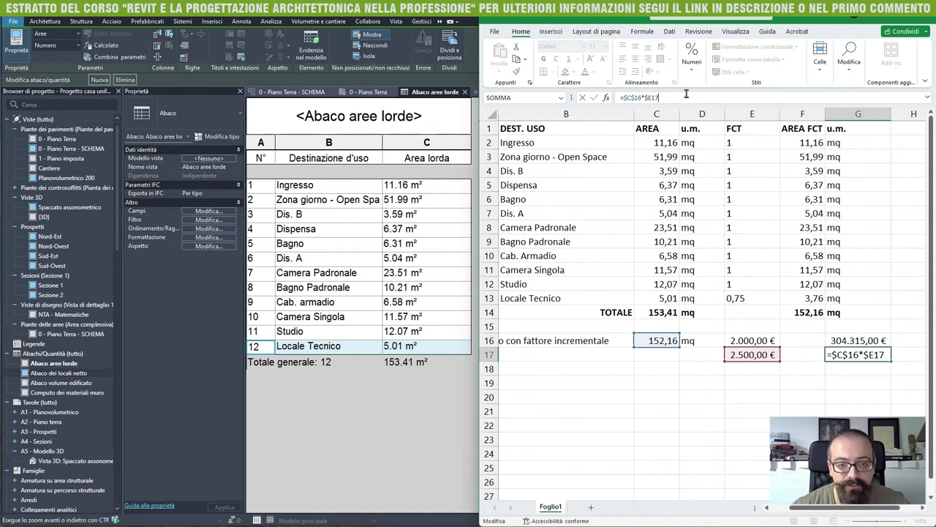
{"action": "key", "text": "ctrl+Return"}
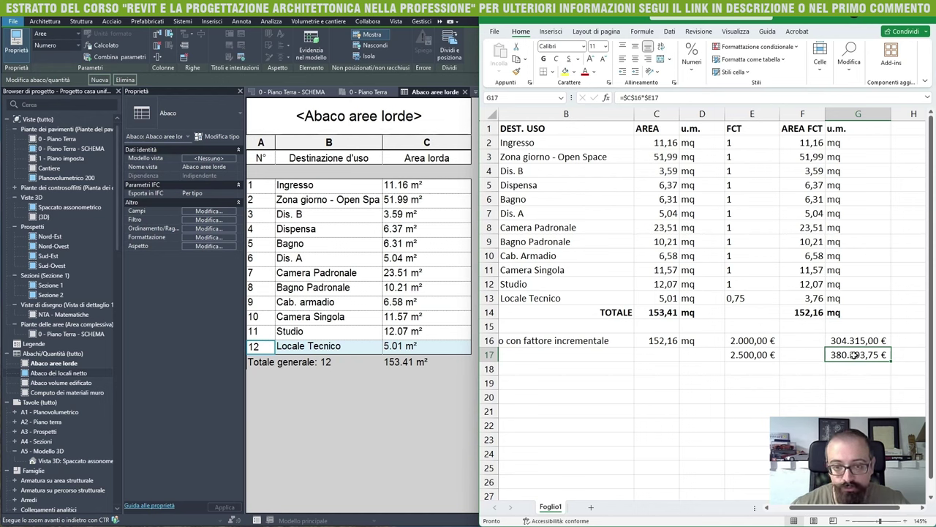
{"action": "left_click", "coordinate": [851, 343]}
{"action": "left_click", "coordinate": [855, 354]}
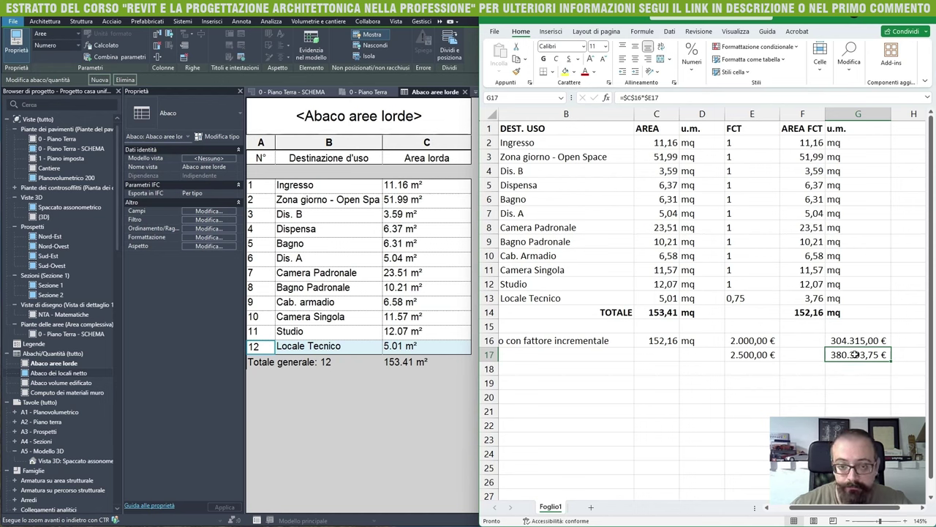
{"action": "type", "text": "="}
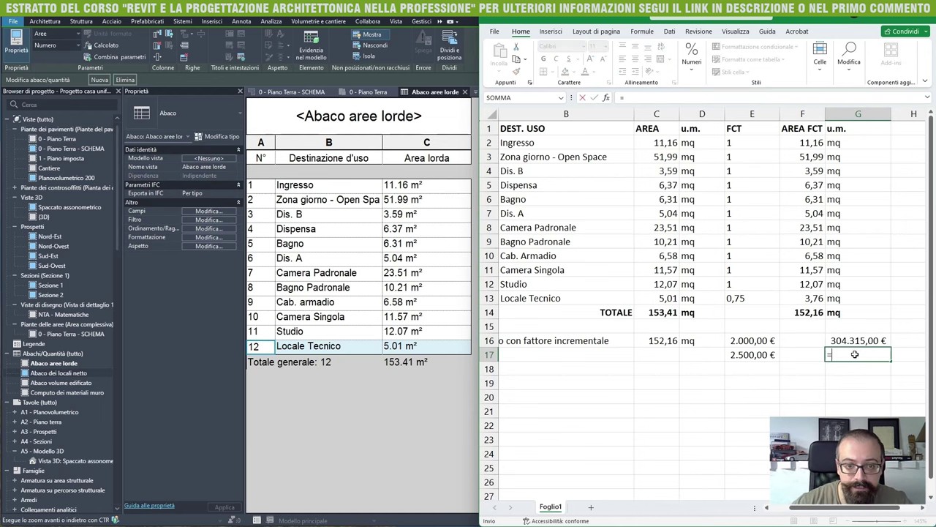
{"action": "left_click", "coordinate": [657, 342]}
{"action": "type", "text": "*"}
{"action": "left_click", "coordinate": [753, 354]}
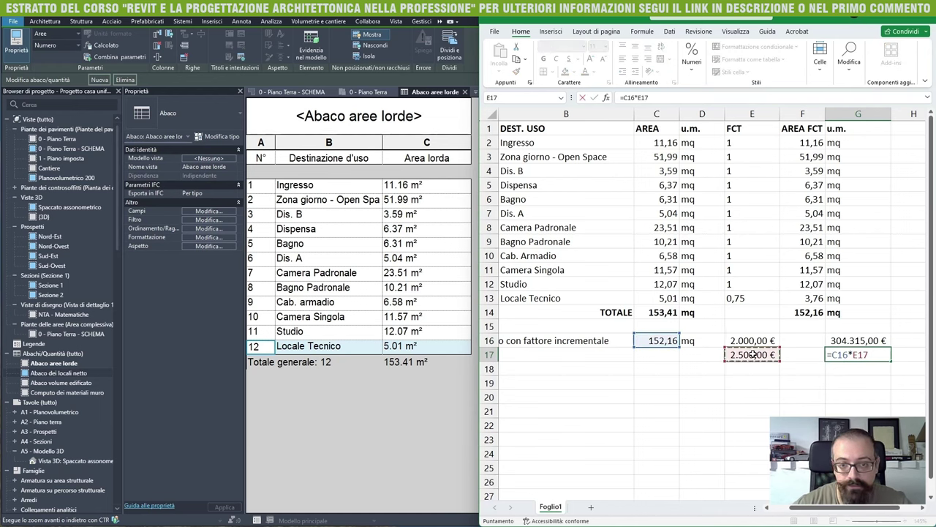
{"action": "key", "text": "Return"}
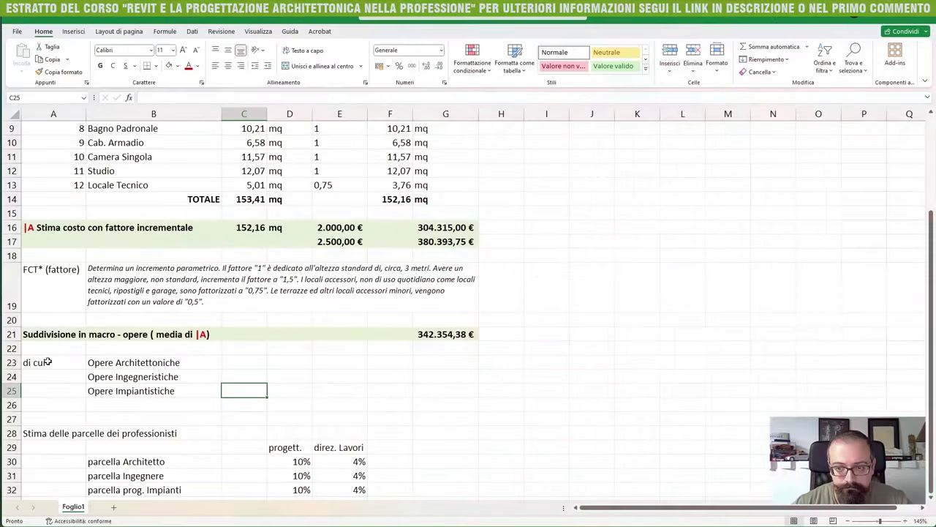
Step: Select D23 next to Opere Architettoniche after reviewing the three macro-works labels
{"action": "left_click", "coordinate": [281, 363]}
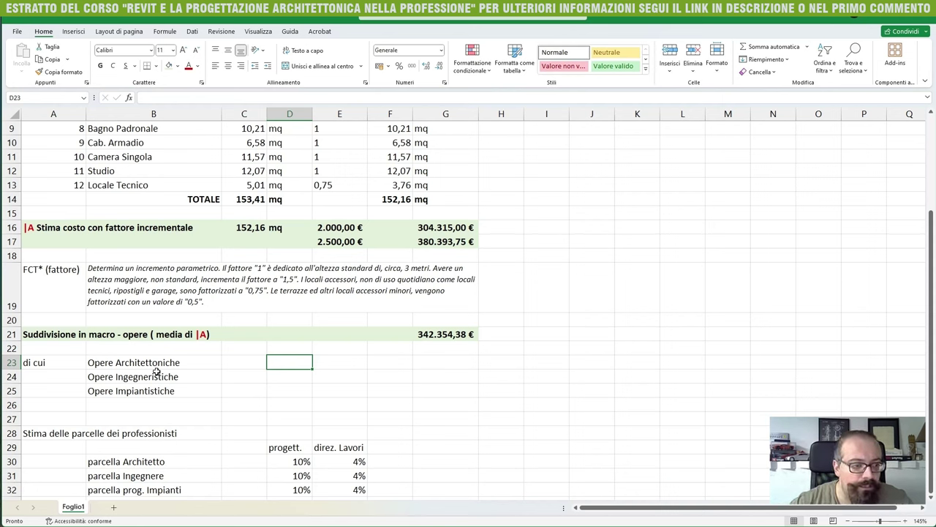
{"action": "left_click", "coordinate": [290, 389], "text": "shift"}
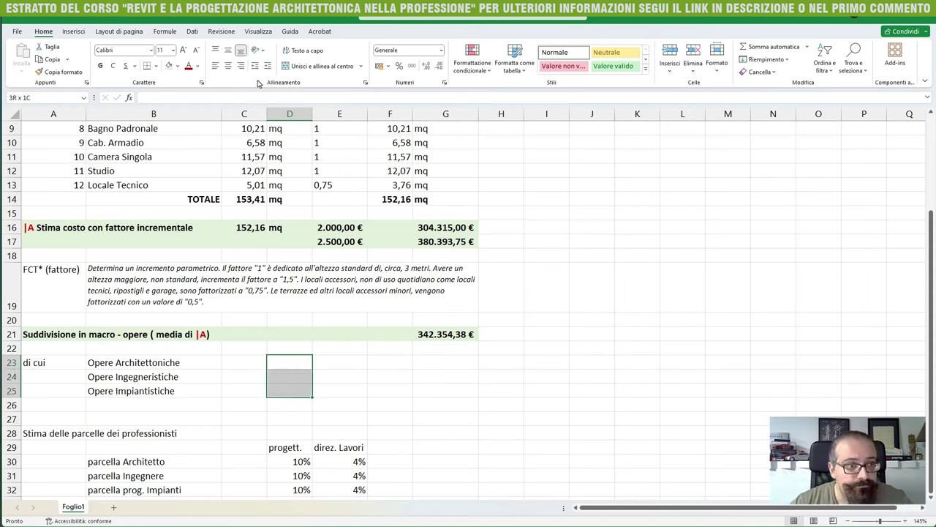
{"action": "left_click", "coordinate": [290, 418]}
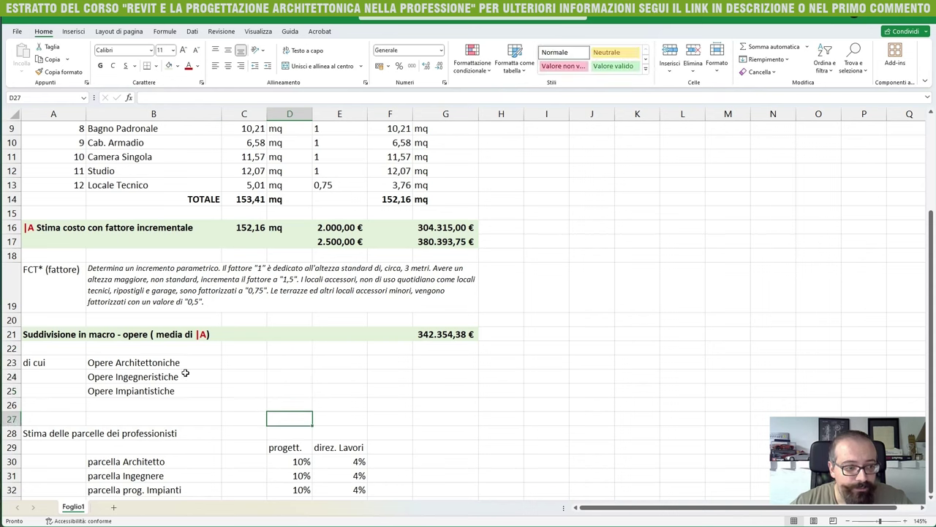
{"action": "left_click", "coordinate": [174, 368]}
{"action": "left_click", "coordinate": [174, 382]}
{"action": "left_click", "coordinate": [174, 395]}
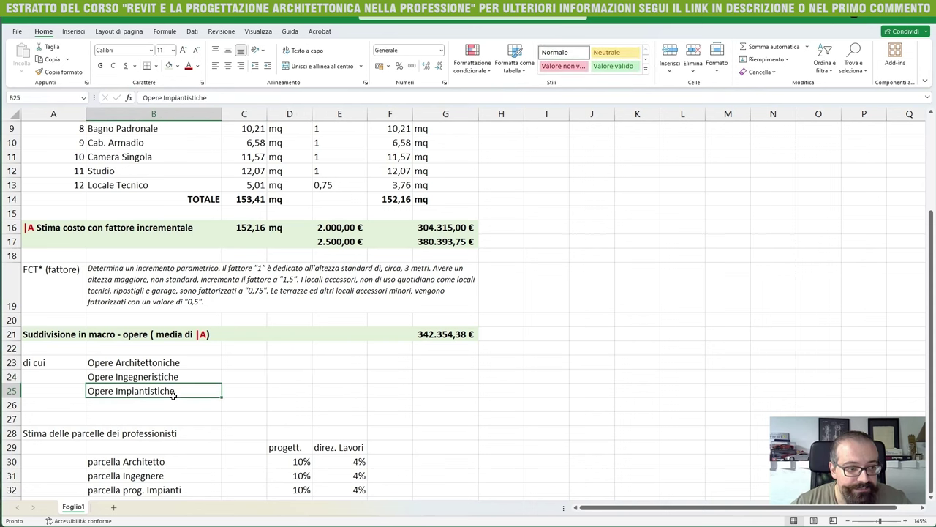
{"action": "left_click", "coordinate": [300, 362]}
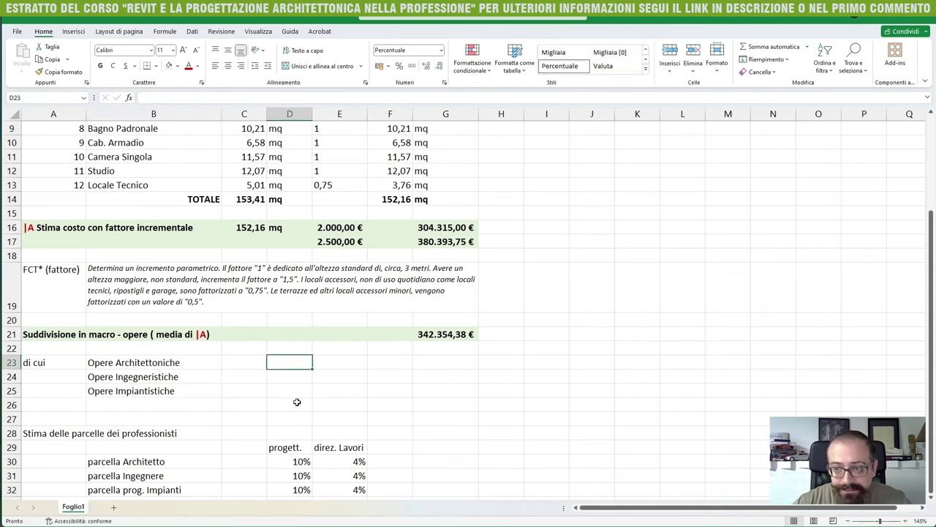
Step: Enter 60%, 30% and 10% in D23:D25
{"action": "type", "text": "60"}
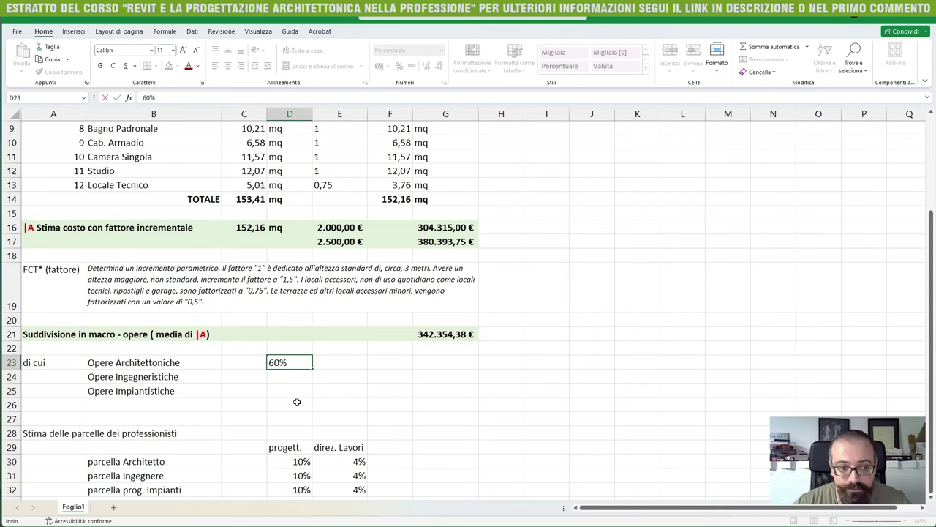
{"action": "key", "text": "Return"}
{"action": "type", "text": "30"}
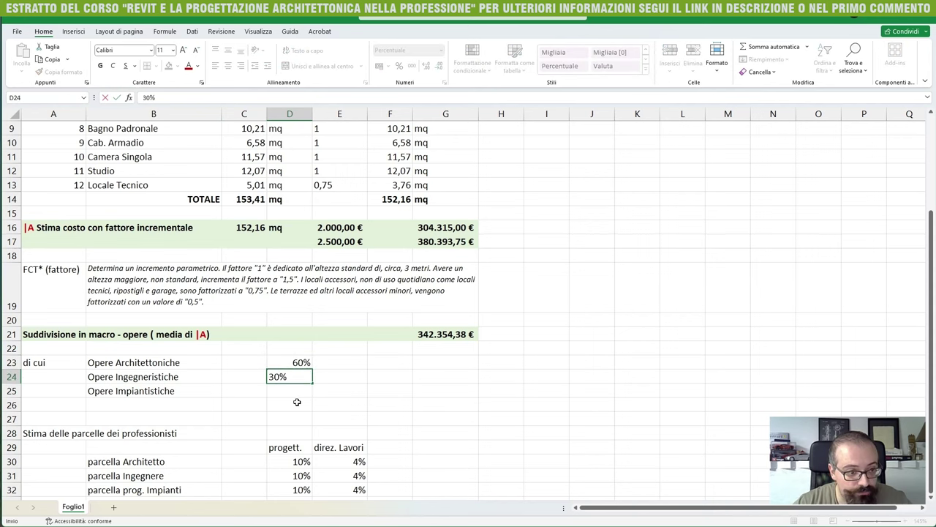
{"action": "key", "text": "Return"}
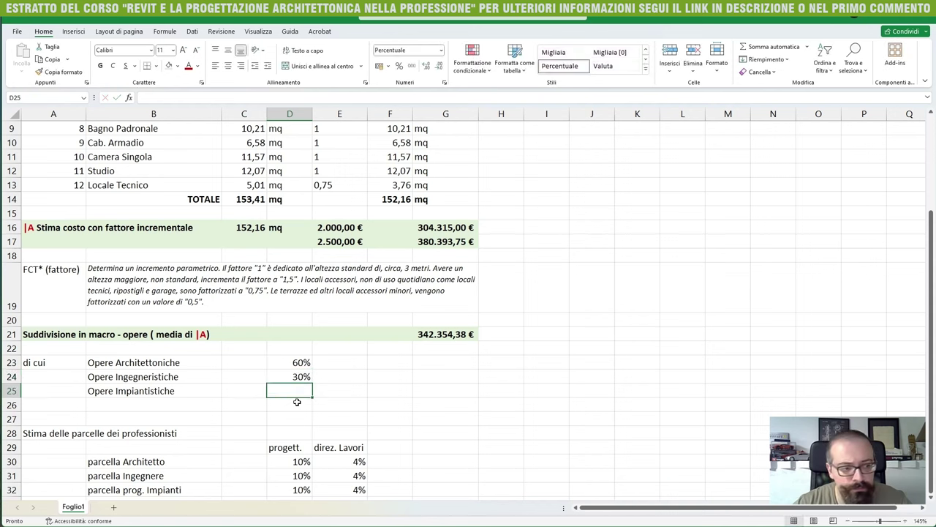
{"action": "type", "text": "10"}
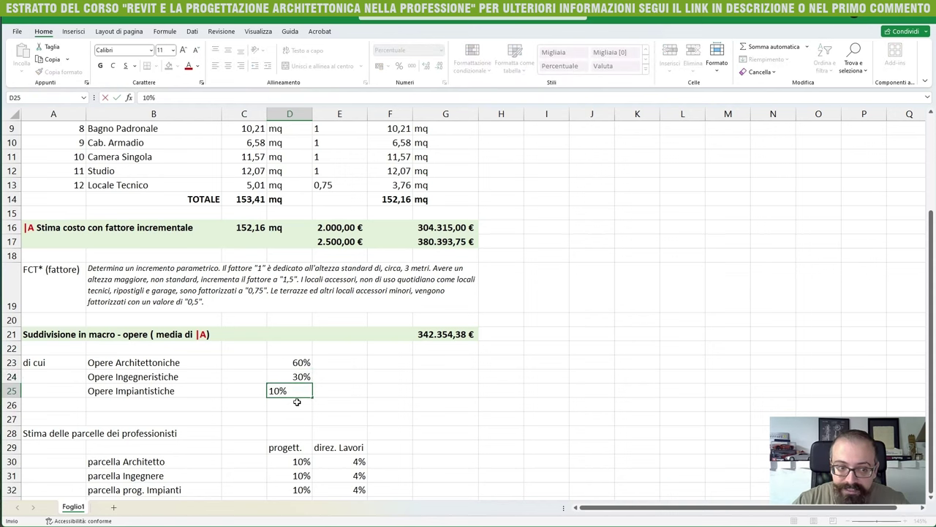
{"action": "key", "text": "Return"}
{"action": "left_click", "coordinate": [298, 359]}
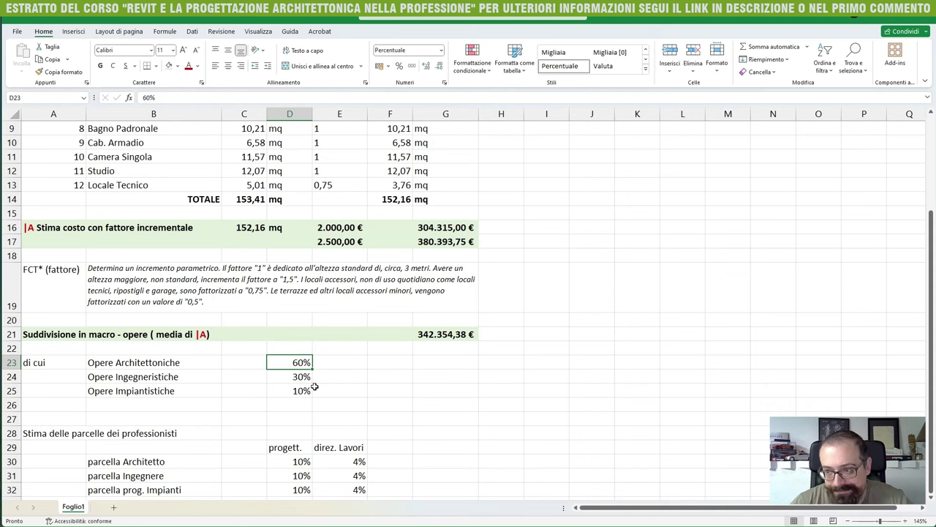
Step: Begin a formula with = in cell G23 beside Opere Architettoniche
{"action": "left_click", "coordinate": [441, 360]}
{"action": "type", "text": "="}
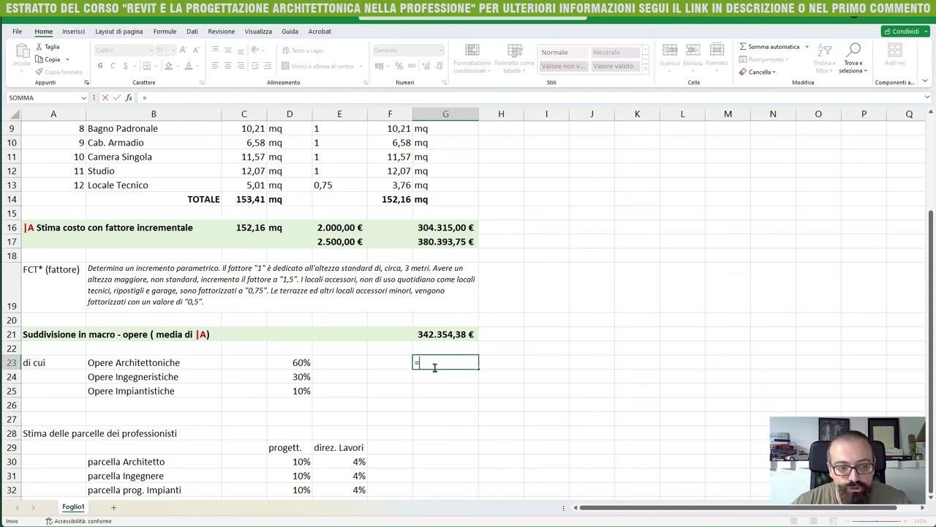